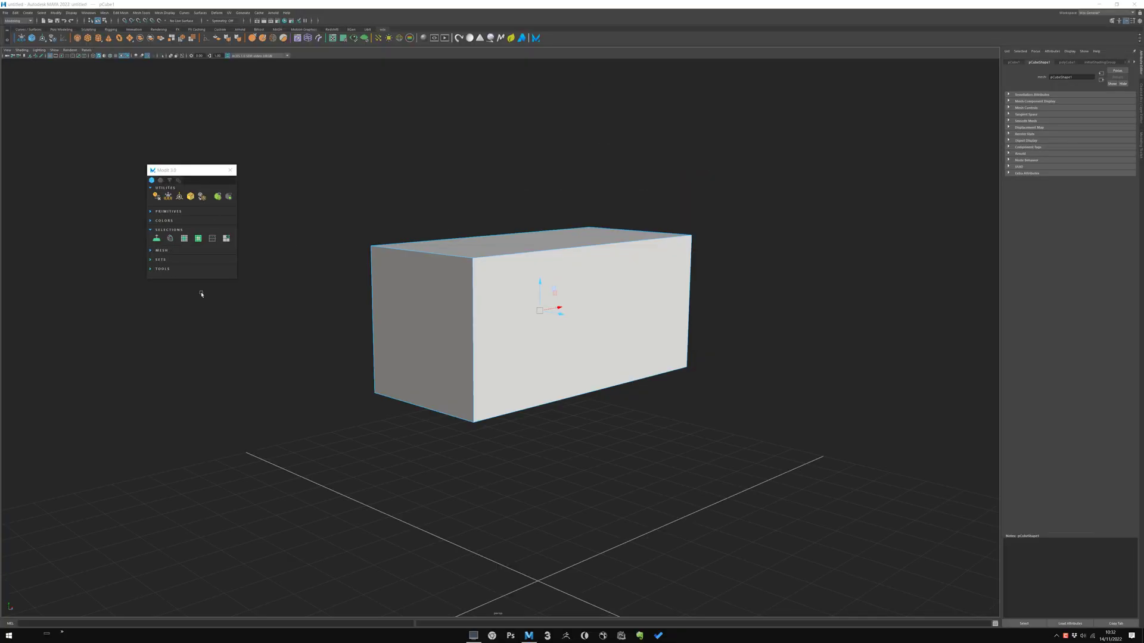
# Step: Rotate the long box so that it sits tilted above the grid
pyautogui.keyDown('alt'); pyautogui.moveTo(475, 303); pyautogui.dragTo(461, 321, button='middle'); pyautogui.keyUp('alt')
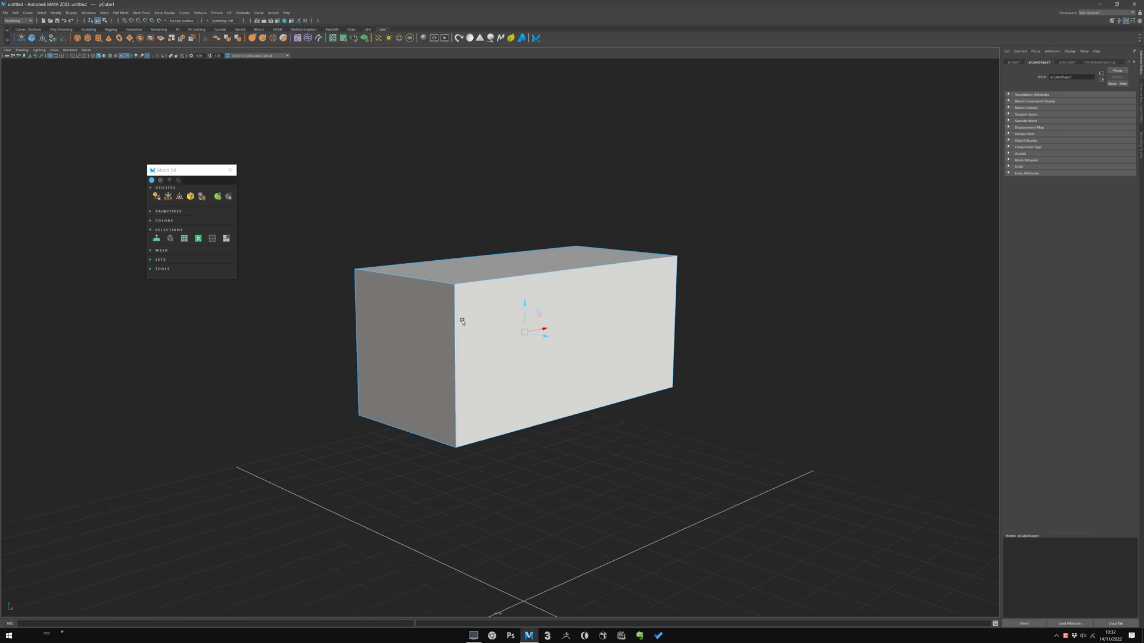
pyautogui.press('e')
pyautogui.keyDown('alt'); pyautogui.moveTo(501, 326); pyautogui.dragTo(564, 395); pyautogui.keyUp('alt')
pyautogui.press('w')
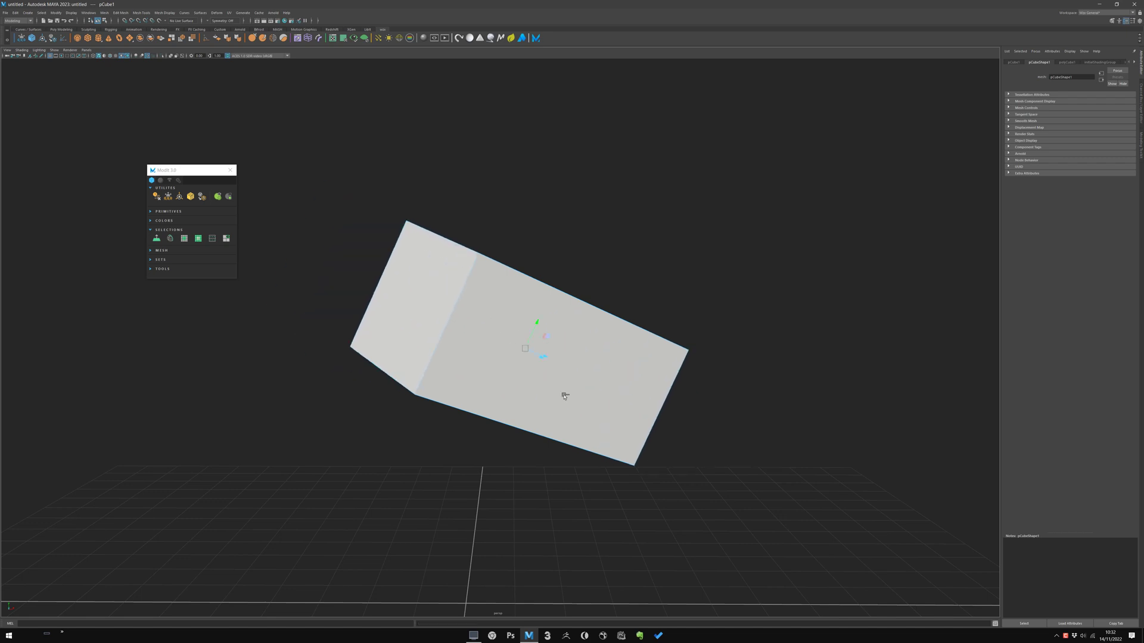
pyautogui.hotkey('ctrl', 'z')
pyautogui.keyDown('alt'); pyautogui.moveTo(477, 382); pyautogui.dragTo(329, 206); pyautogui.keyUp('alt')
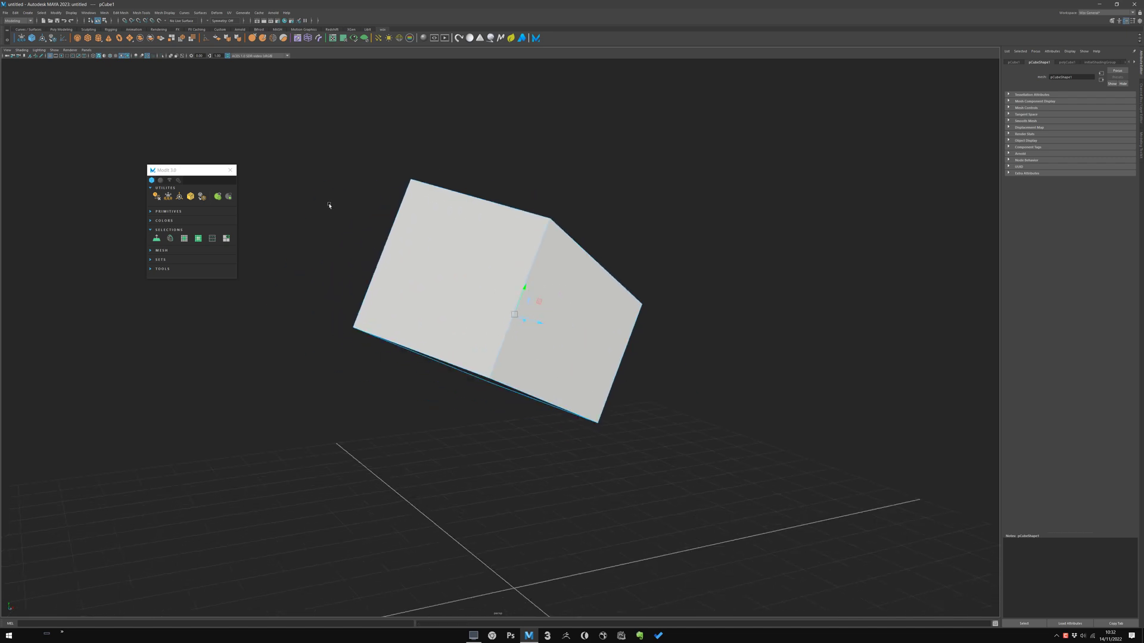
# Step: Freeze the tilted box's transformations and undo a trial move of the box
pyautogui.click(168, 197)
pyautogui.keyDown('alt'); pyautogui.moveTo(507, 386); pyautogui.dragTo(452, 406); pyautogui.keyUp('alt')
pyautogui.moveTo(522, 330); pyautogui.dragTo(457, 338)
pyautogui.hotkey('ctrl', 'z')
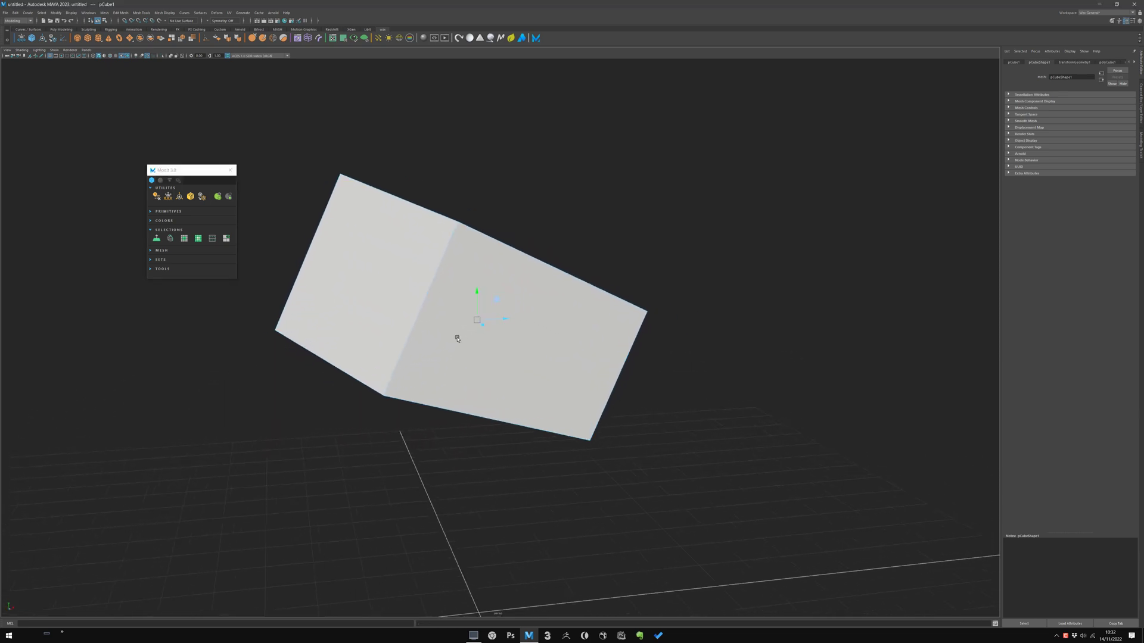
# Step: Try temporarily aligning the pivot to the box's end face and moving the box along that face's normal
pyautogui.press('d')
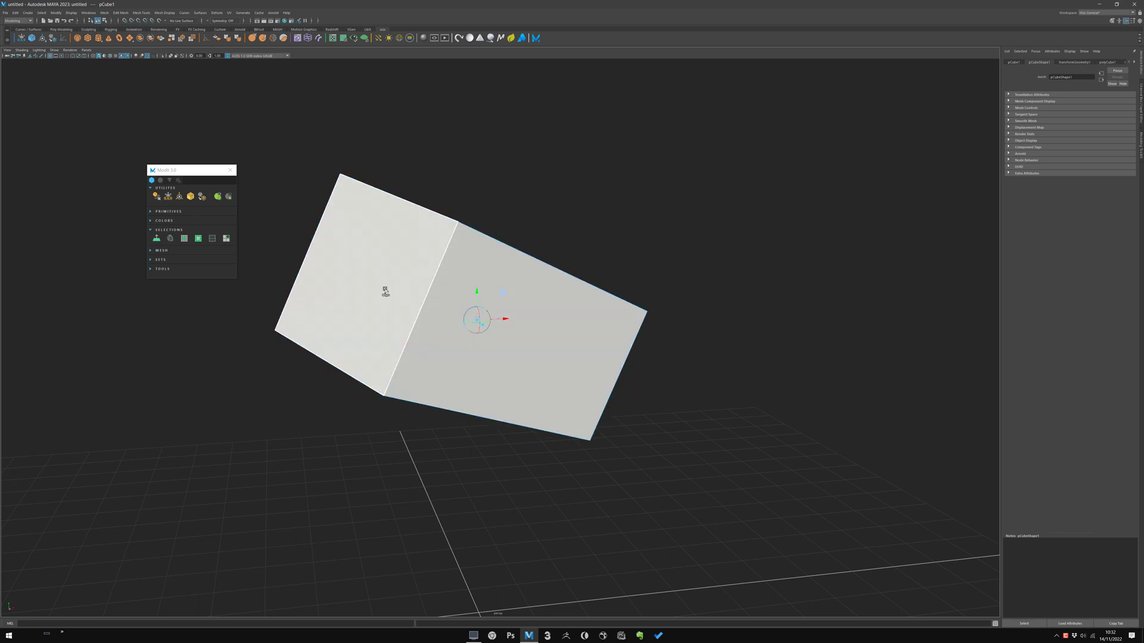
pyautogui.click(387, 313)
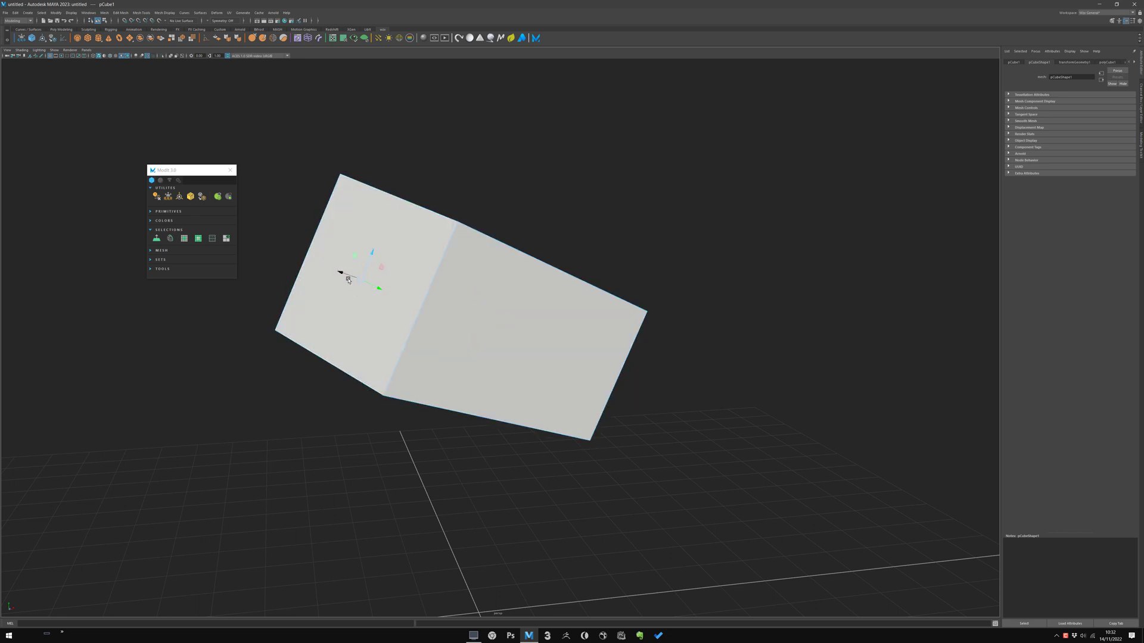
pyautogui.moveTo(349, 275); pyautogui.dragTo(491, 366)
pyautogui.hotkey('ctrl', 'z')
pyautogui.keyDown('alt'); pyautogui.moveTo(450, 298); pyautogui.dragTo(368, 301); pyautogui.keyUp('alt')
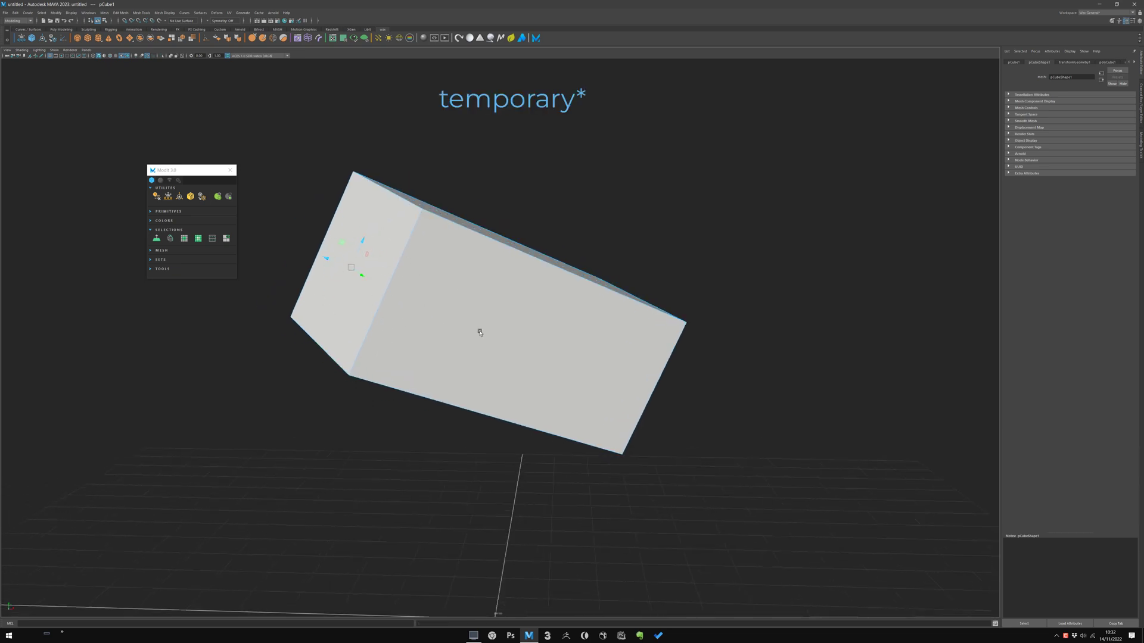
# Step: Set the Move tool's axis orientation to Object for the tilted box
pyautogui.click(499, 327)
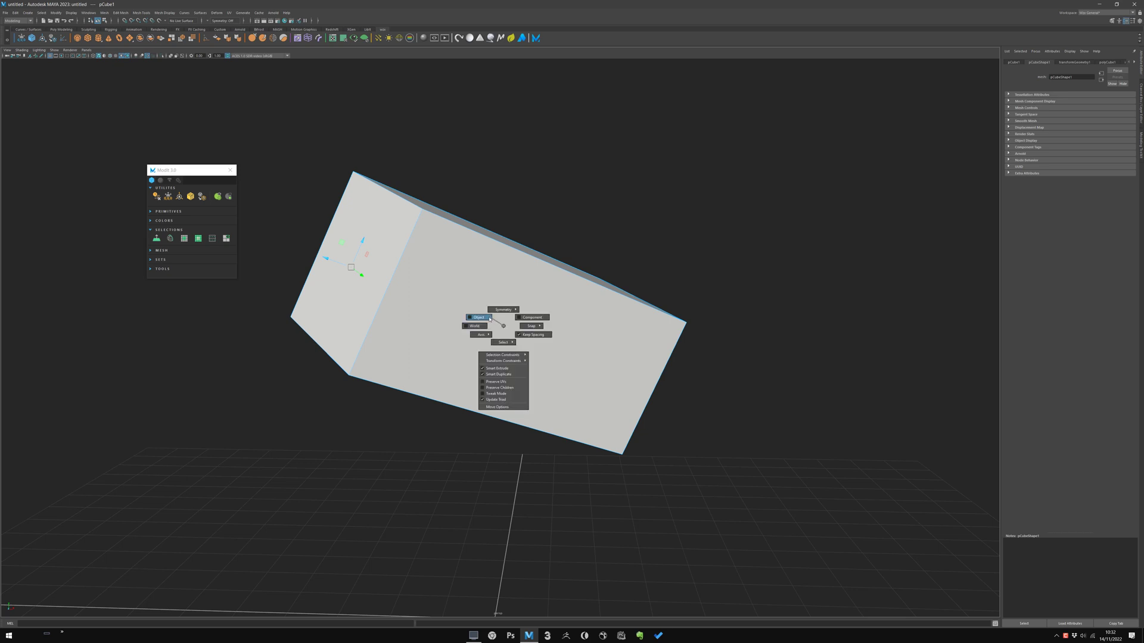
pyautogui.click(490, 319)
pyautogui.keyDown('alt'); pyautogui.moveTo(488, 316); pyautogui.dragTo(450, 385); pyautogui.keyUp('alt')
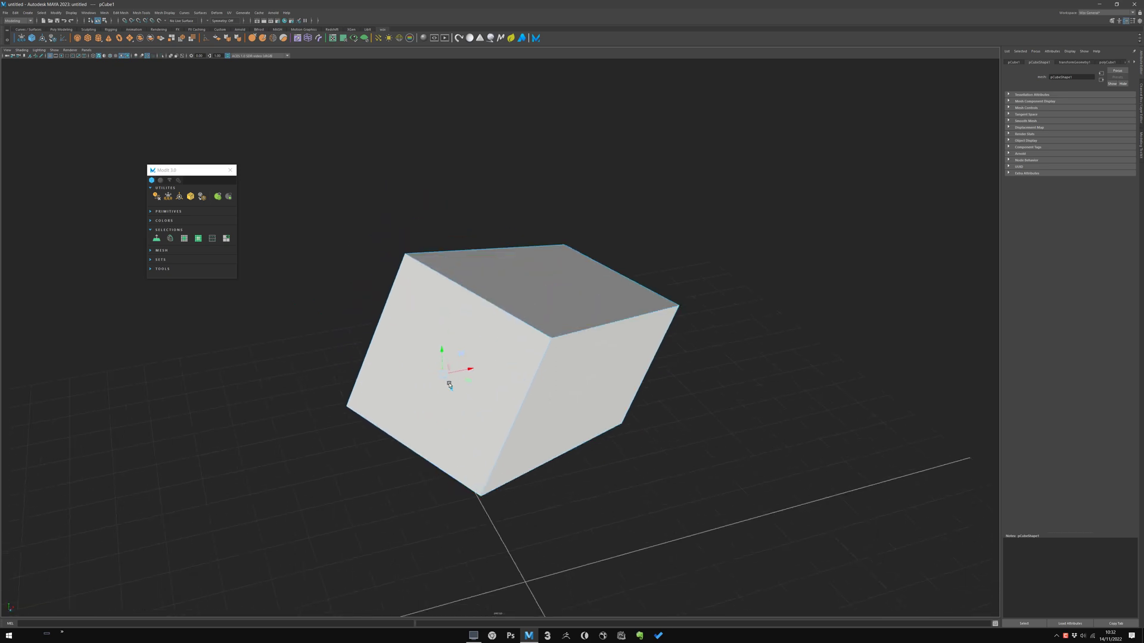
pyautogui.keyDown('alt'); pyautogui.moveTo(547, 390); pyautogui.dragTo(381, 358); pyautogui.keyUp('alt')
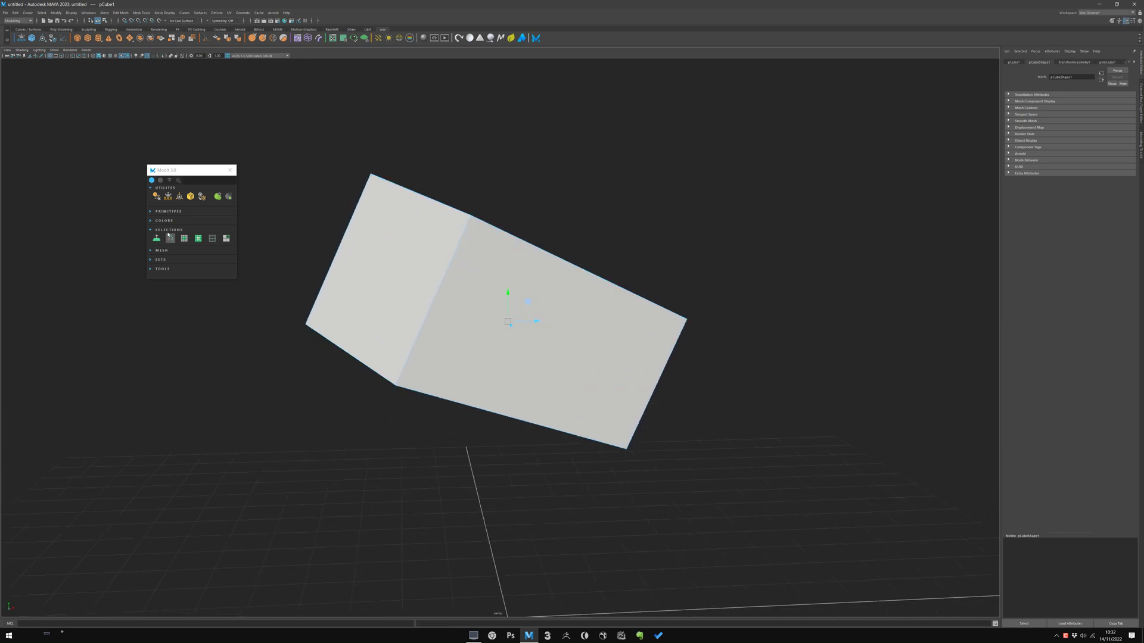
# Step: Align the box's pivot to its selected end face with the ModIt tool and shift the box slightly along that face's normal
pyautogui.press('F11')
pyautogui.click(383, 335)
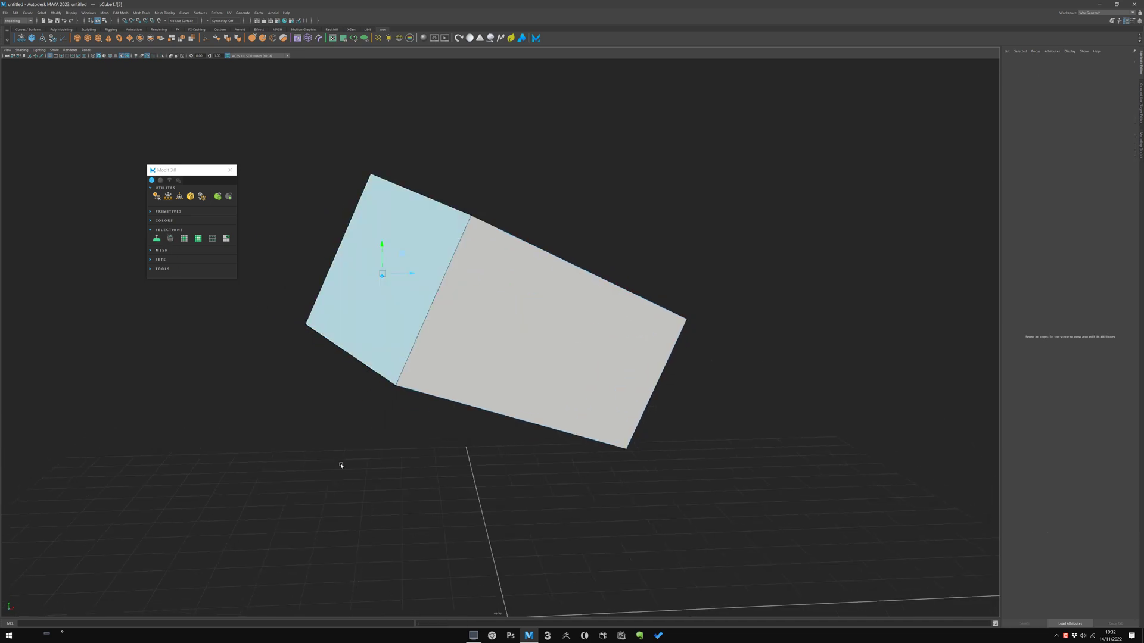
pyautogui.click(156, 238)
pyautogui.moveTo(363, 269); pyautogui.dragTo(433, 294)
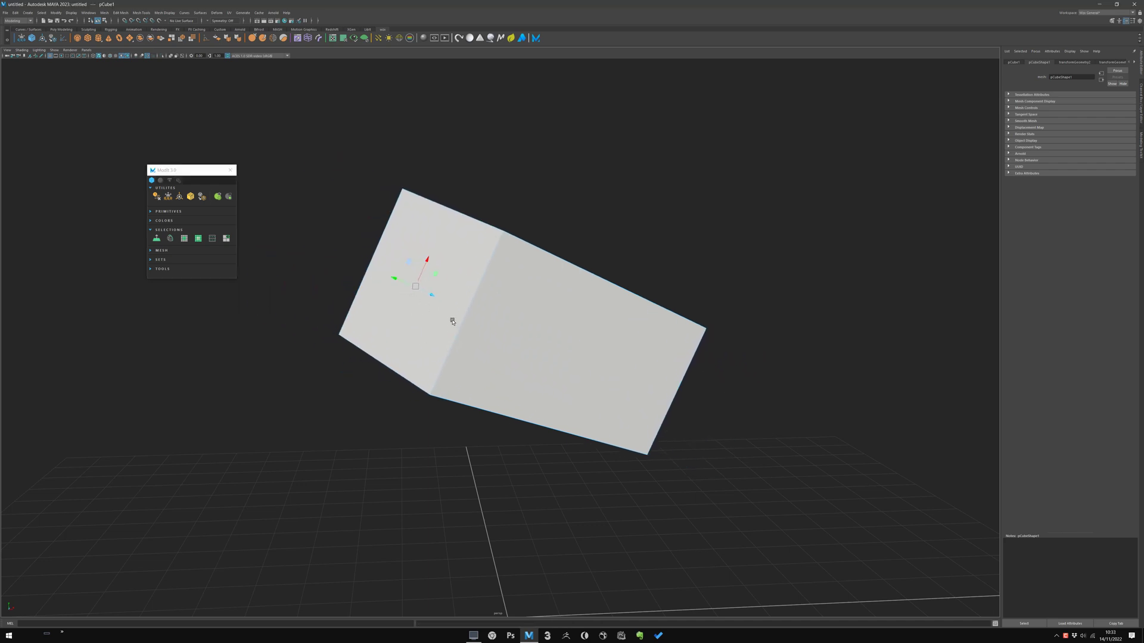
pyautogui.moveTo(473, 308); pyautogui.dragTo(381, 325)
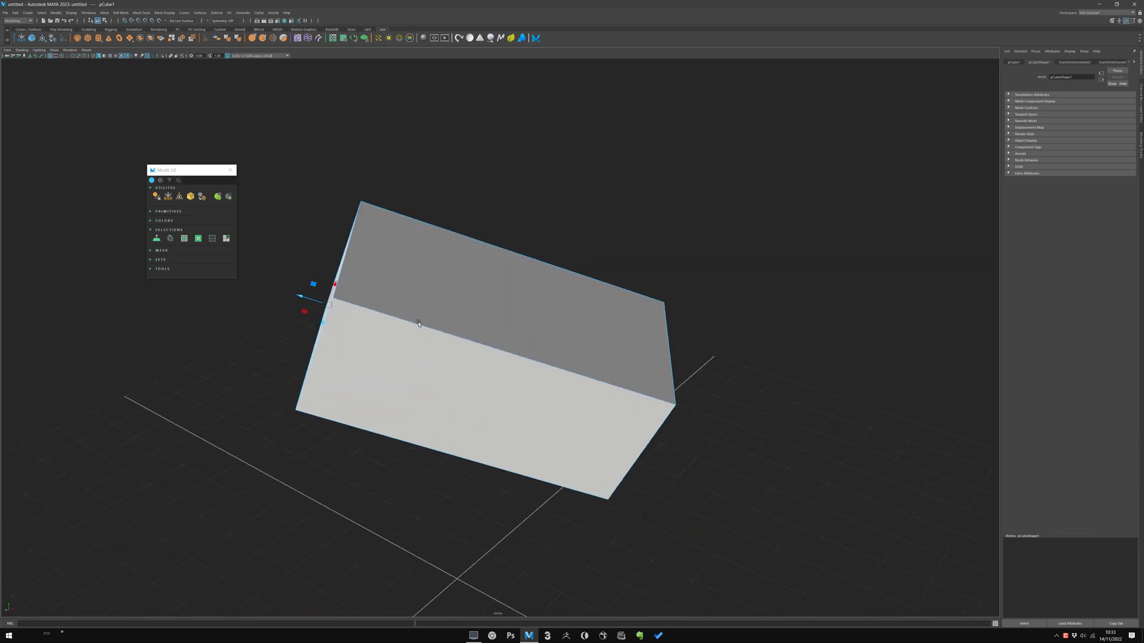
pyautogui.keyDown('alt'); pyautogui.moveTo(382, 325); pyautogui.dragTo(451, 332); pyautogui.keyUp('alt')
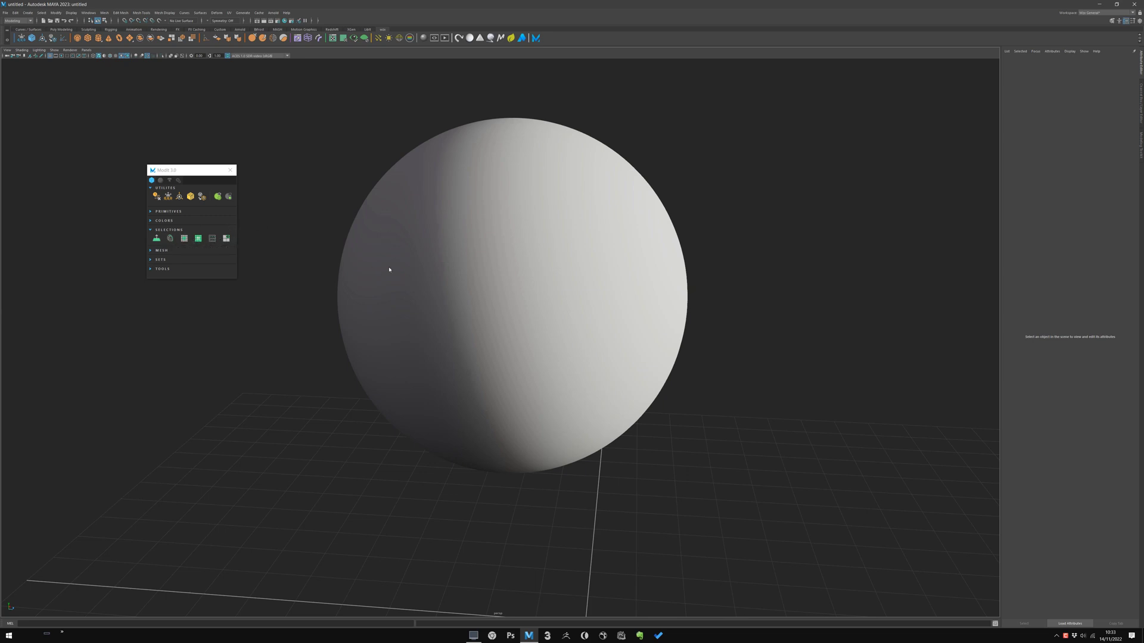
# Step: Select a large block of faces on the front of the sphere and delete it to make an opening
pyautogui.moveTo(389, 269); pyautogui.dragTo(378, 301, button='right')
pyautogui.moveTo(287, 118); pyautogui.dragTo(474, 353)
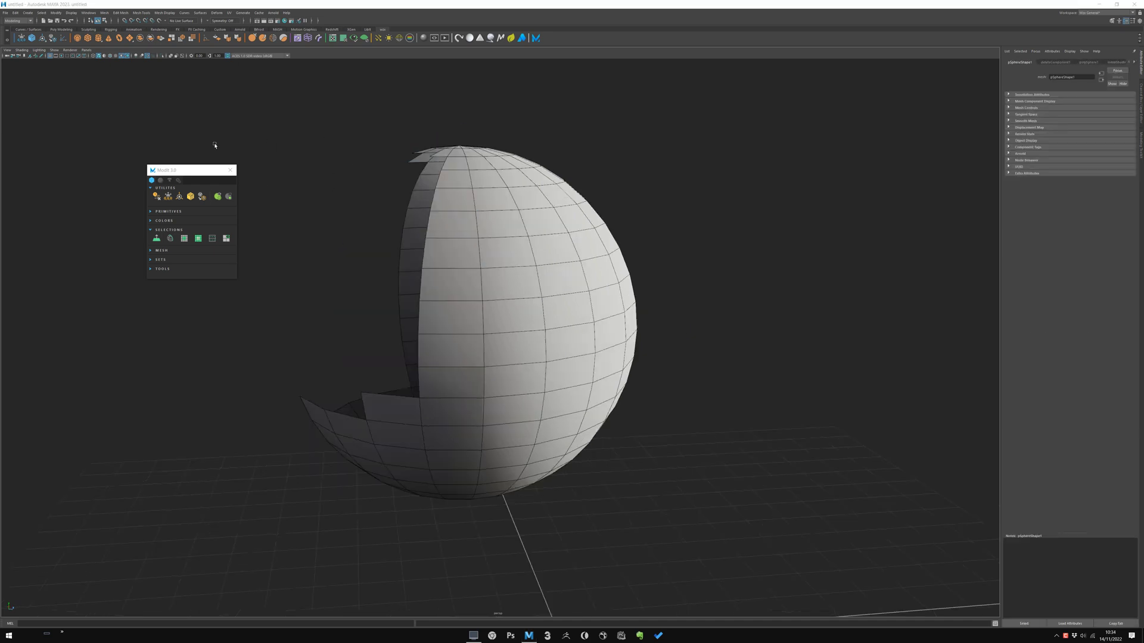
# Step: Select the complete border edge loop of the sphere's opening in edge mode
pyautogui.keyDown('alt'); pyautogui.moveTo(371, 237); pyautogui.dragTo(390, 259); pyautogui.keyUp('alt')
pyautogui.moveTo(469, 309); pyautogui.dragTo(469, 274, button='right')
pyautogui.doubleClick(450, 270)
pyautogui.keyDown('alt'); pyautogui.moveTo(451, 270); pyautogui.dragTo(377, 178); pyautogui.keyUp('alt')
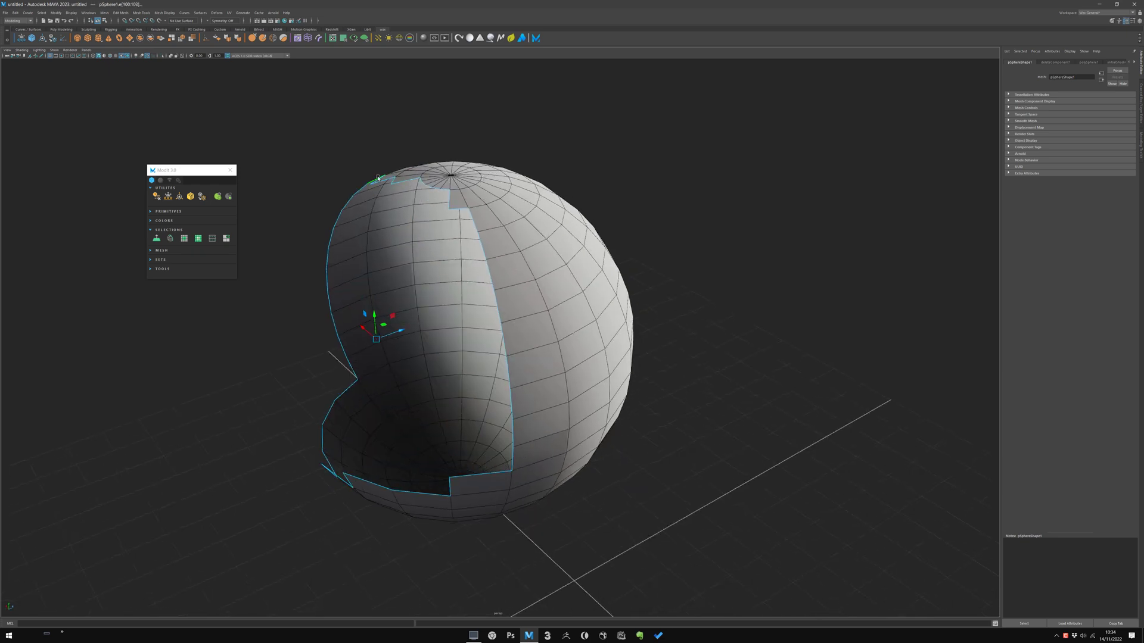
pyautogui.keyDown('alt'); pyautogui.moveTo(379, 478); pyautogui.dragTo(326, 310); pyautogui.keyUp('alt')
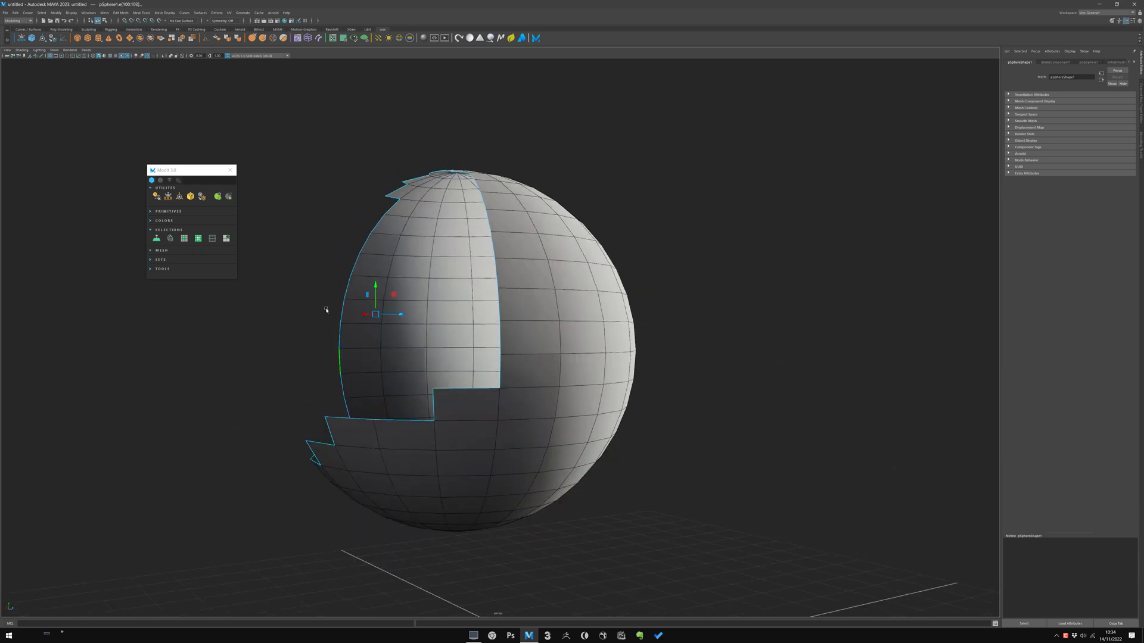
pyautogui.keyDown('alt'); pyautogui.moveTo(503, 177); pyautogui.dragTo(477, 212); pyautogui.keyUp('alt')
# Step: Try to select only the border edges between the upper and lower ends of the opening's side
pyautogui.click(468, 238)
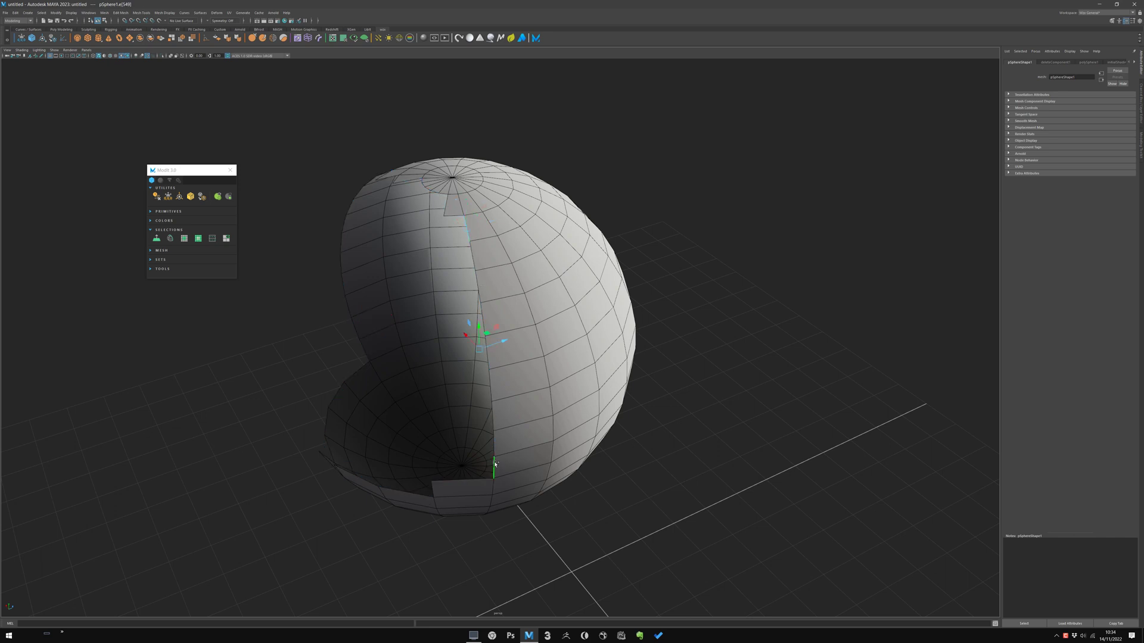
pyautogui.keyDown('shift'); pyautogui.doubleClick(495, 464); pyautogui.keyUp('shift')
pyautogui.keyDown('alt'); pyautogui.moveTo(506, 473); pyautogui.dragTo(505, 480); pyautogui.keyUp('alt')
pyautogui.click(497, 227)
pyautogui.click(477, 216)
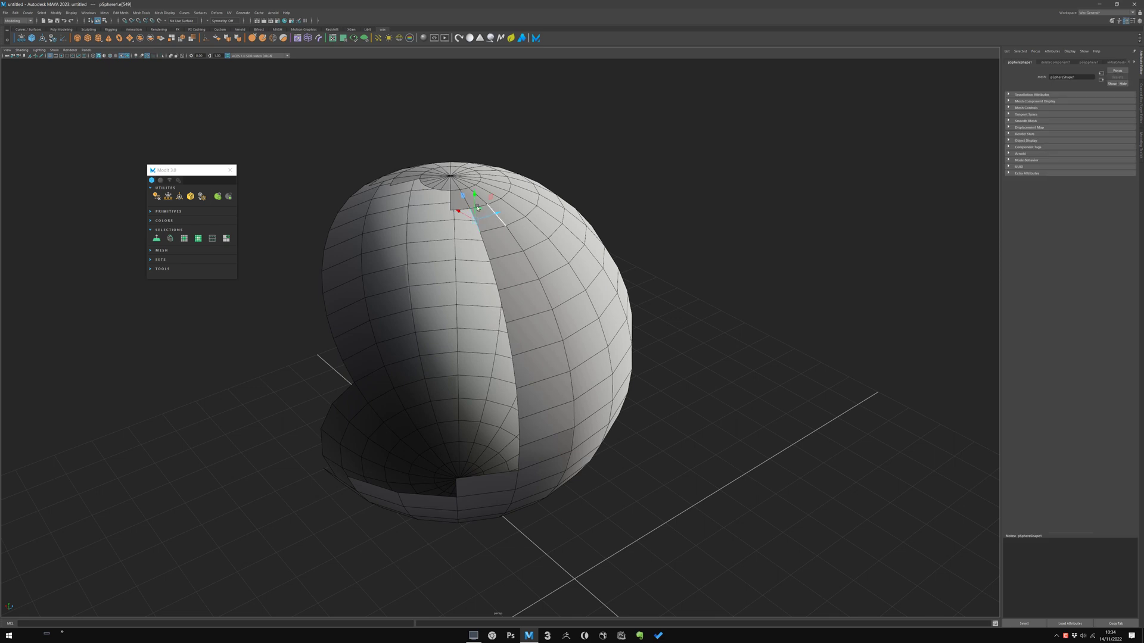
pyautogui.keyDown('shift'); pyautogui.doubleClick(523, 456); pyautogui.keyUp('shift')
pyautogui.keyDown('alt'); pyautogui.moveTo(536, 375); pyautogui.dragTo(466, 266); pyautogui.keyUp('alt')
pyautogui.click(473, 241)
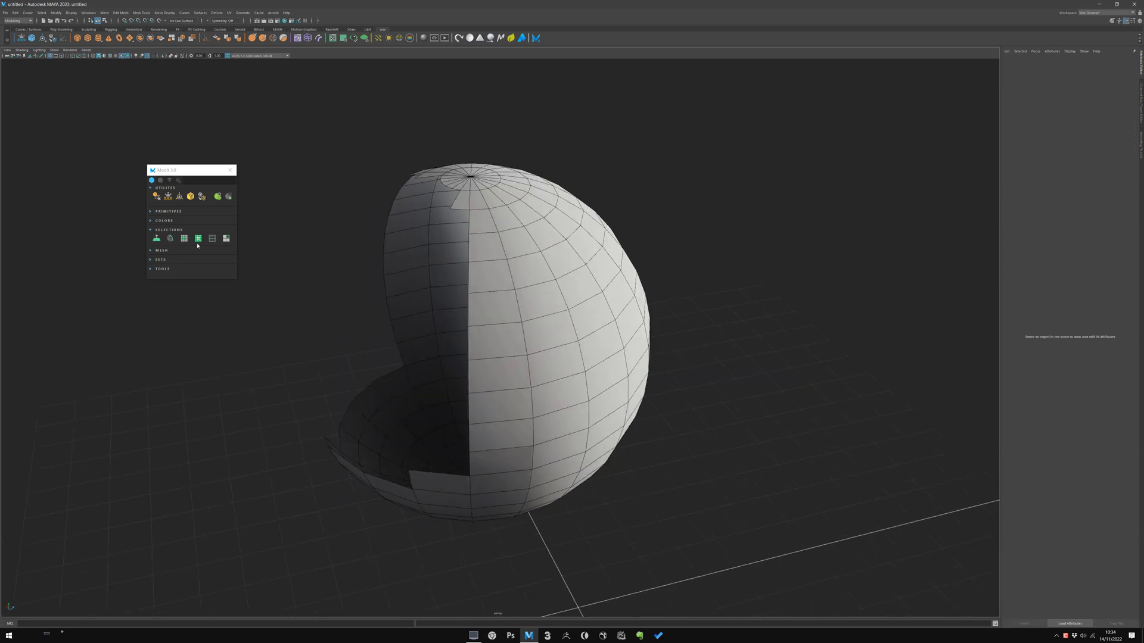
# Step: Select the border edges between the upper and lower end edges of the opening's side with the ModIt selection tool
pyautogui.click(474, 237)
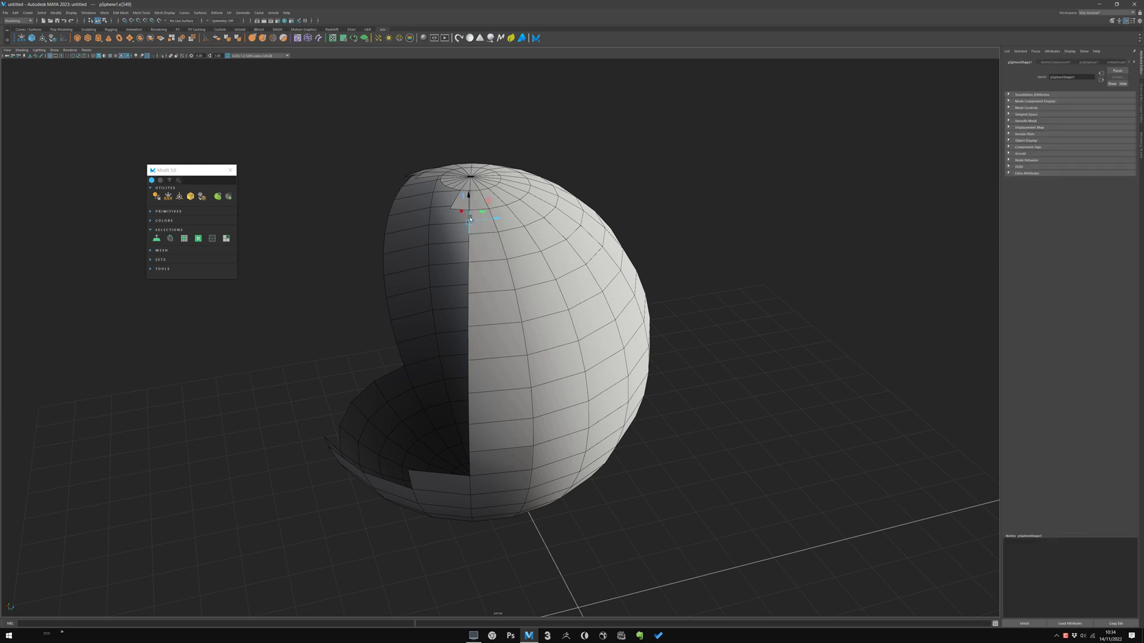
pyautogui.keyDown('alt'); pyautogui.moveTo(481, 466); pyautogui.dragTo(502, 200); pyautogui.keyUp('alt')
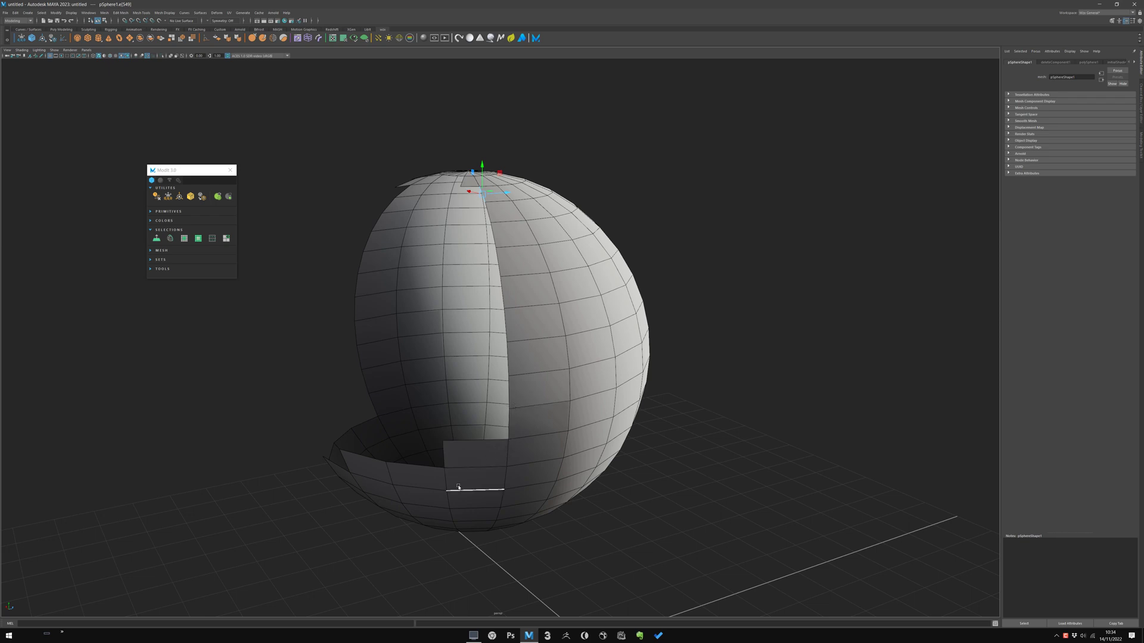
pyautogui.click(571, 201)
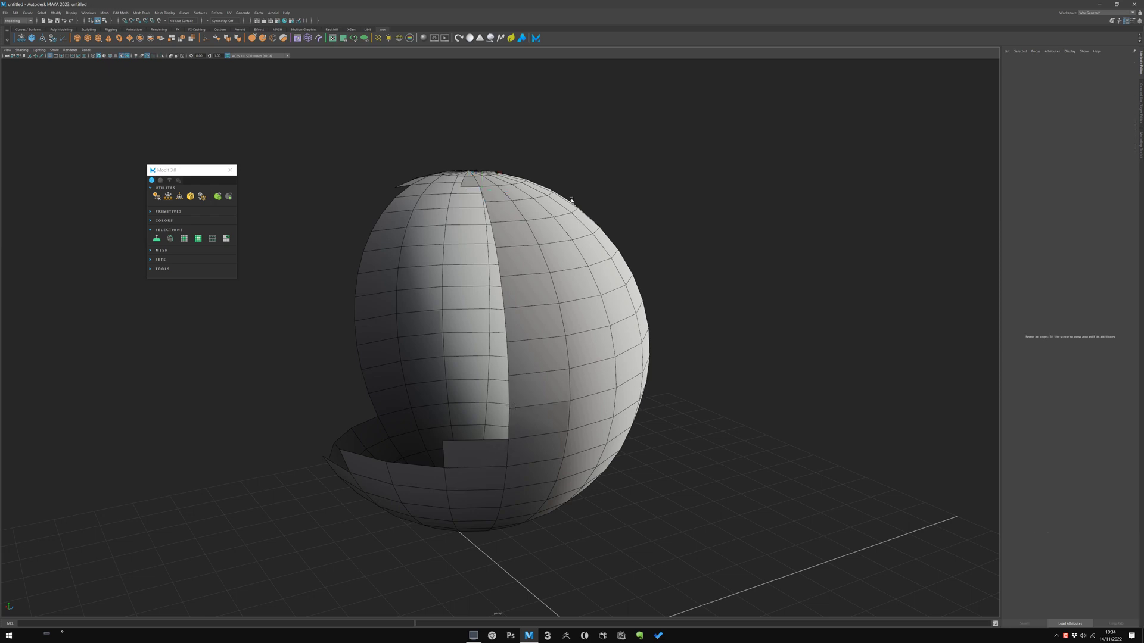
pyautogui.click(510, 430)
pyautogui.click(170, 239)
pyautogui.keyDown('alt'); pyautogui.moveTo(488, 173); pyautogui.dragTo(586, 239); pyautogui.keyUp('alt')
pyautogui.hotkey('ctrl', 'z')
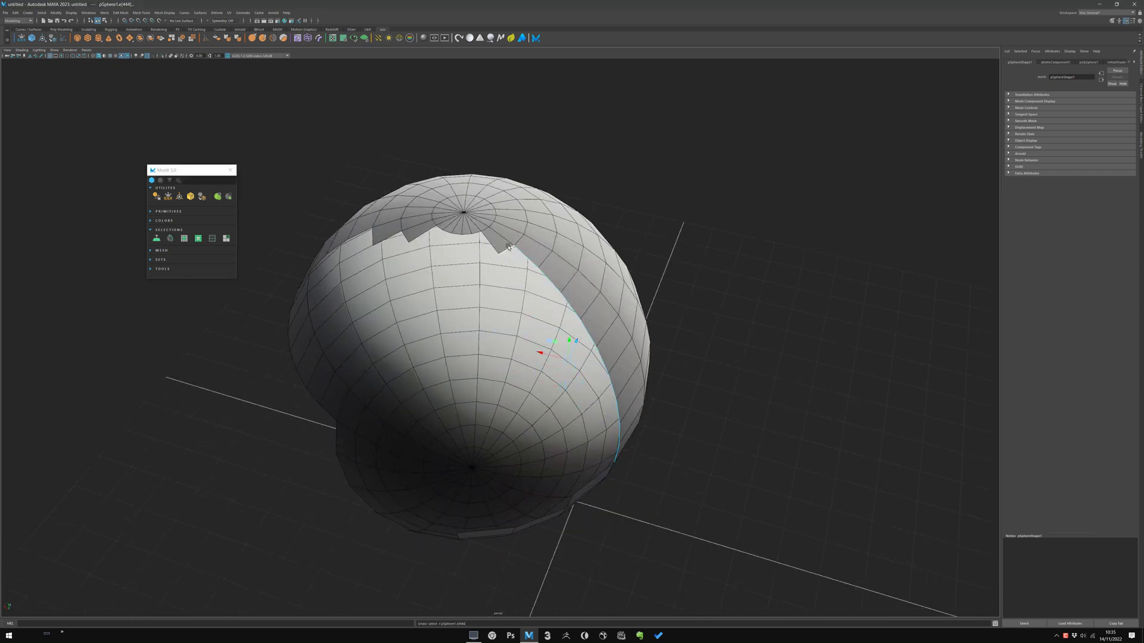
pyautogui.keyDown('alt'); pyautogui.moveTo(593, 340); pyautogui.dragTo(514, 313); pyautogui.keyUp('alt')
pyautogui.press('F8')
pyautogui.press('f')
pyautogui.moveTo(485, 271)
pyautogui.keyDown('alt'); pyautogui.mouseDown()
pyautogui.moveTo(508, 290)
pyautogui.moveTo(472, 288)
pyautogui.mouseUp(); pyautogui.keyUp('alt')
pyautogui.hotkey('ctrl', 'z')
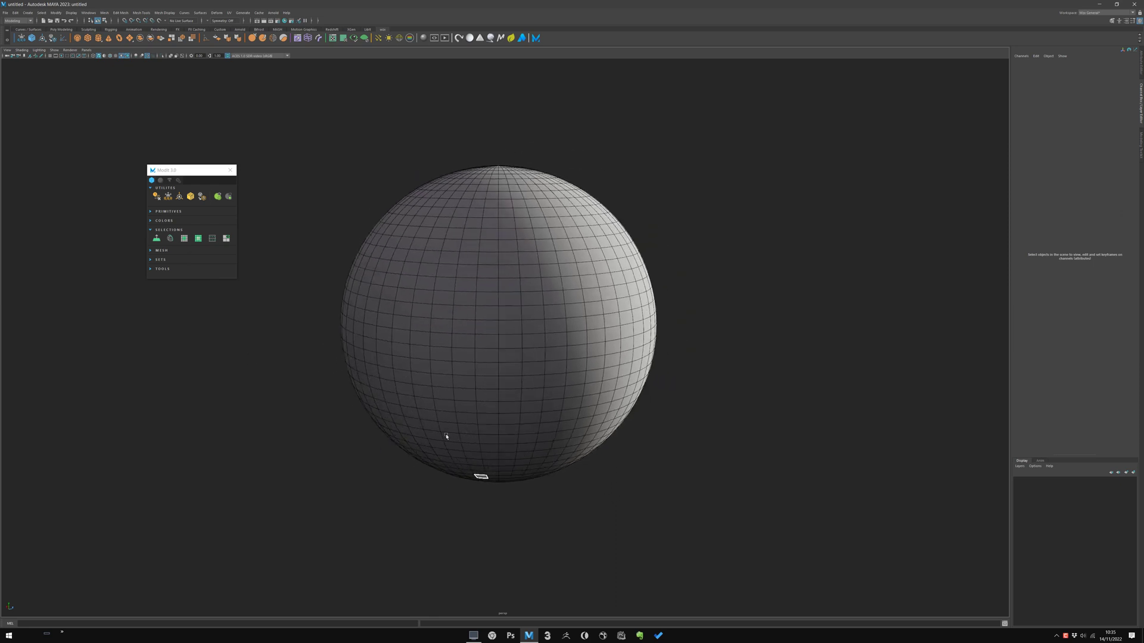
# Step: Select a closed ring of faces outlining a large irregular area on the dense sphere
pyautogui.scroll(1, 446, 246)
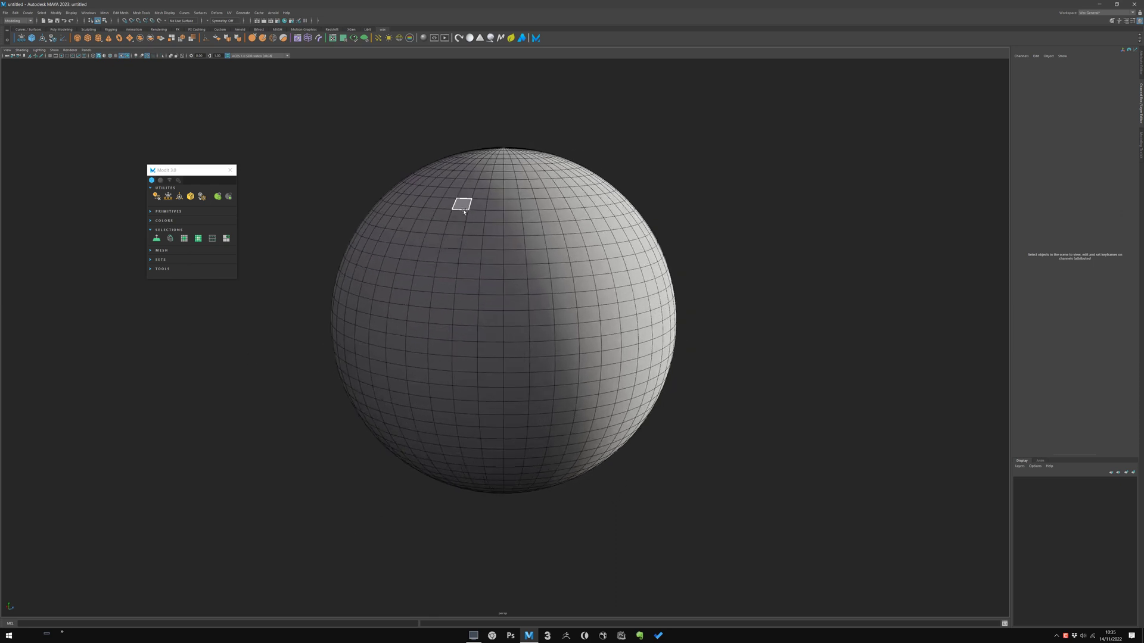
pyautogui.moveTo(457, 204)
pyautogui.mouseDown()
pyautogui.moveTo(550, 206)
pyautogui.moveTo(587, 240)
pyautogui.moveTo(608, 325)
pyautogui.moveTo(604, 417)
pyautogui.moveTo(544, 473)
pyautogui.moveTo(467, 471)
pyautogui.moveTo(384, 417)
pyautogui.moveTo(361, 333)
pyautogui.moveTo(392, 244)
pyautogui.moveTo(444, 202)
pyautogui.mouseUp()
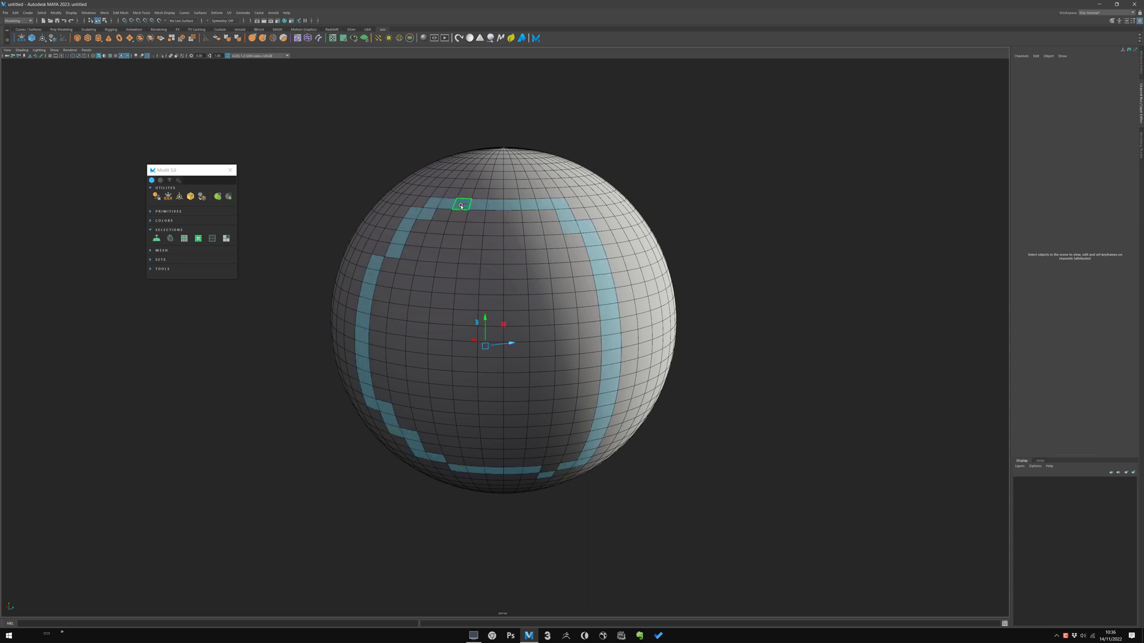
pyautogui.keyDown('alt'); pyautogui.moveTo(566, 463); pyautogui.dragTo(555, 450); pyautogui.keyUp('alt')
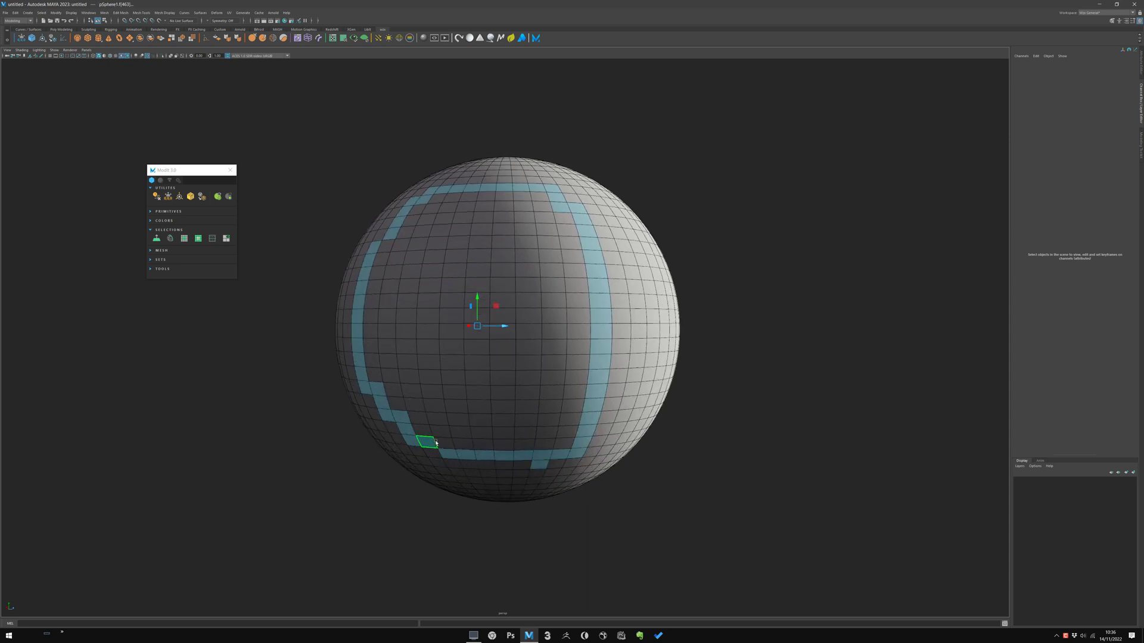
pyautogui.keyDown('alt'); pyautogui.moveTo(452, 407); pyautogui.dragTo(492, 410); pyautogui.keyUp('alt')
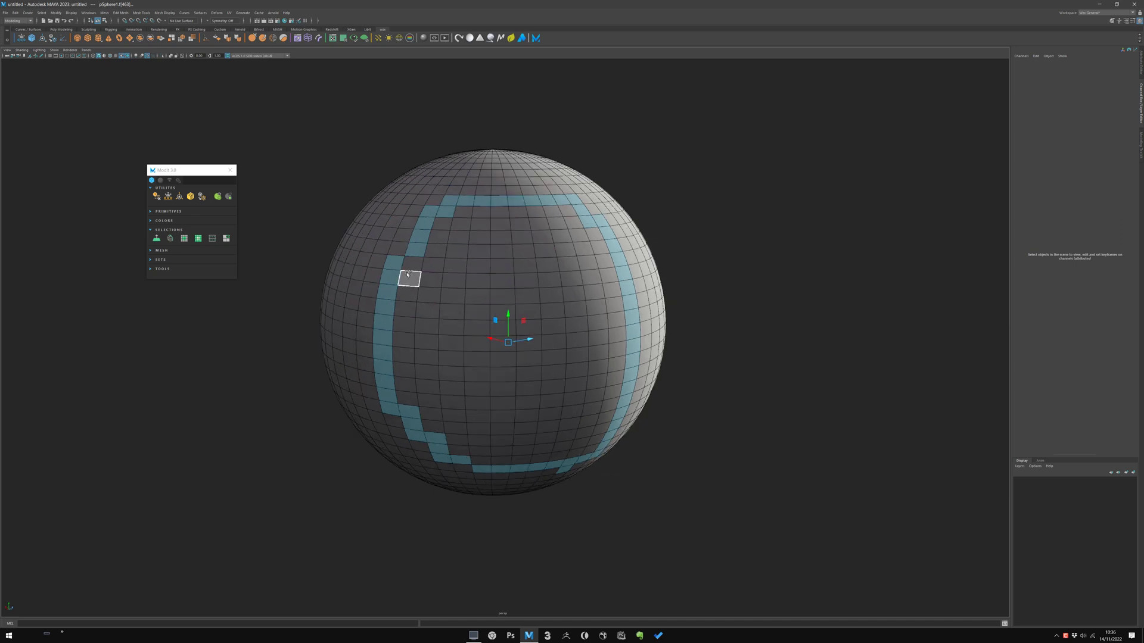
# Step: Try to add the faces inside the ring to the selection by hand
pyautogui.moveTo(413, 272)
pyautogui.keyDown('shift'); pyautogui.mouseDown()
pyautogui.moveTo(425, 260)
pyautogui.moveTo(482, 352)
pyautogui.moveTo(502, 353)
pyautogui.mouseUp(); pyautogui.keyUp('shift')
pyautogui.hotkey('ctrl', 'z')
pyautogui.moveTo(439, 237)
pyautogui.keyDown('shift'); pyautogui.mouseDown()
pyautogui.moveTo(576, 361)
pyautogui.moveTo(490, 344)
pyautogui.mouseUp(); pyautogui.keyUp('shift')
pyautogui.hotkey('ctrl', 'z')
pyautogui.keyDown('alt'); pyautogui.moveTo(480, 293); pyautogui.dragTo(405, 273); pyautogui.keyUp('alt')
pyautogui.scroll(1, 474, 300)
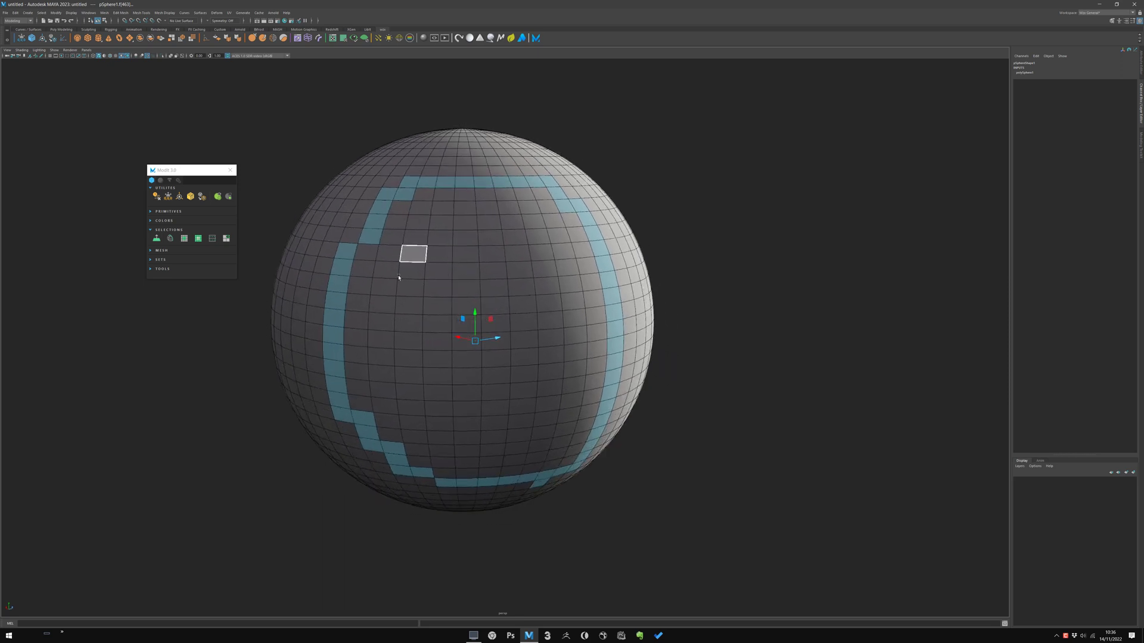
# Step: Select all faces enclosed by the ring with the ModIt selection tool, trying the result with repeated undo and redo
pyautogui.click(185, 239)
pyautogui.click(411, 277)
pyautogui.hotkey('ctrl', 'shift', 'i')
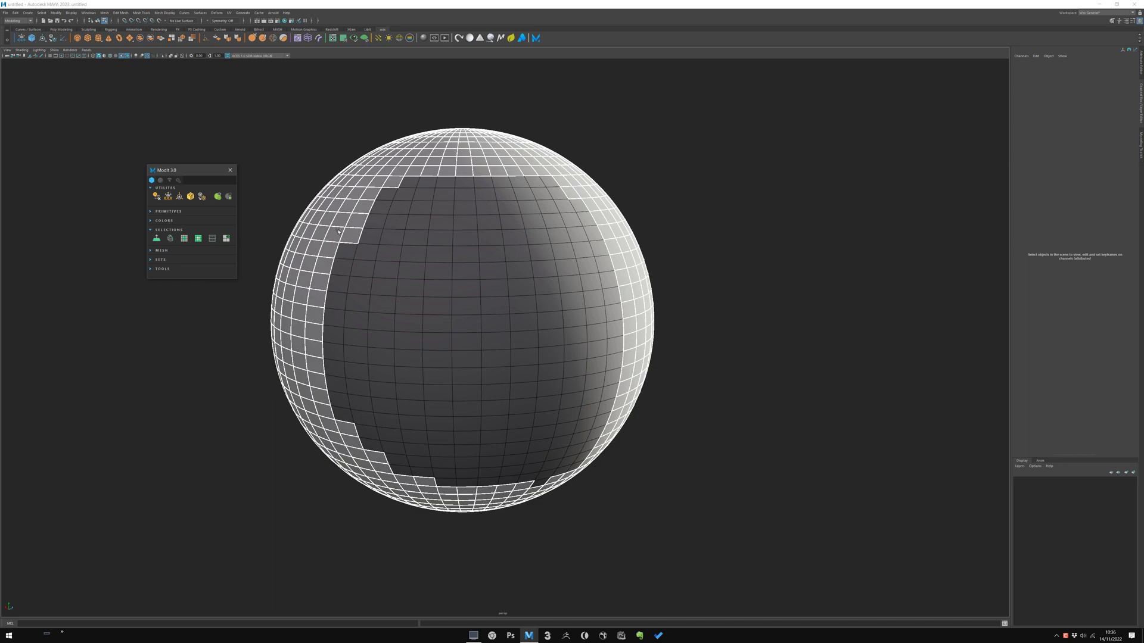
pyautogui.hotkey('ctrl', 'z')
pyautogui.hotkey('ctrl', 'z')
pyautogui.hotkey('shift', 'z')
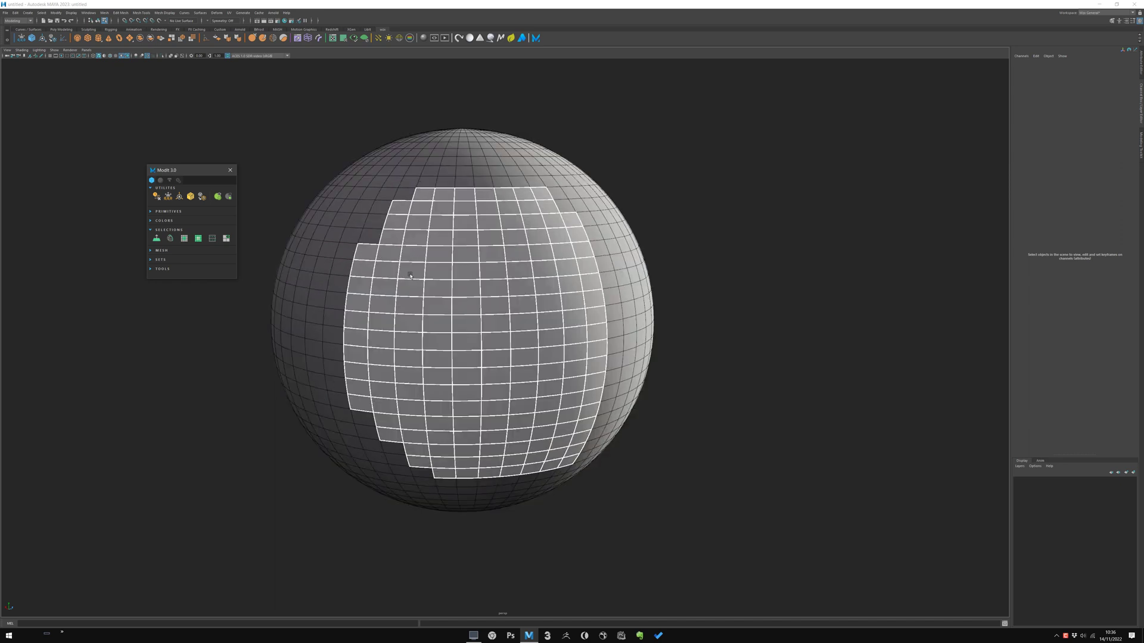
pyautogui.hotkey('shift', 'z')
pyautogui.hotkey('ctrl', 'z')
pyautogui.hotkey('shift', 'z')
pyautogui.hotkey('ctrl', 'z')
pyautogui.moveTo(430, 267); pyautogui.dragTo(413, 306, button='right')
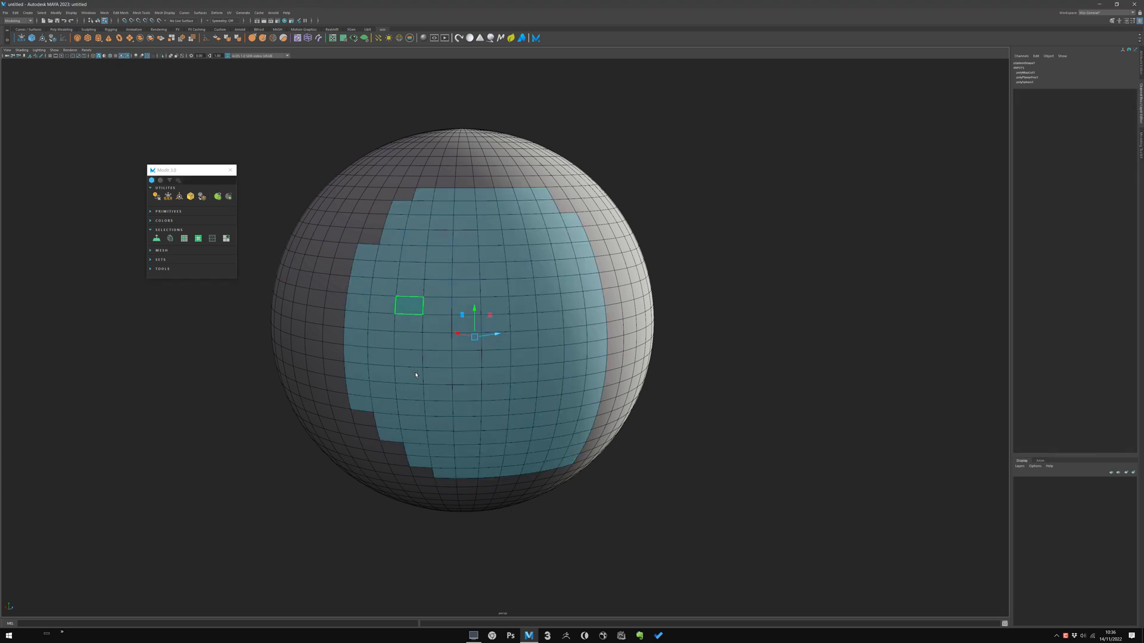
pyautogui.keyDown('alt'); pyautogui.moveTo(438, 317); pyautogui.dragTo(448, 313); pyautogui.keyUp('alt')
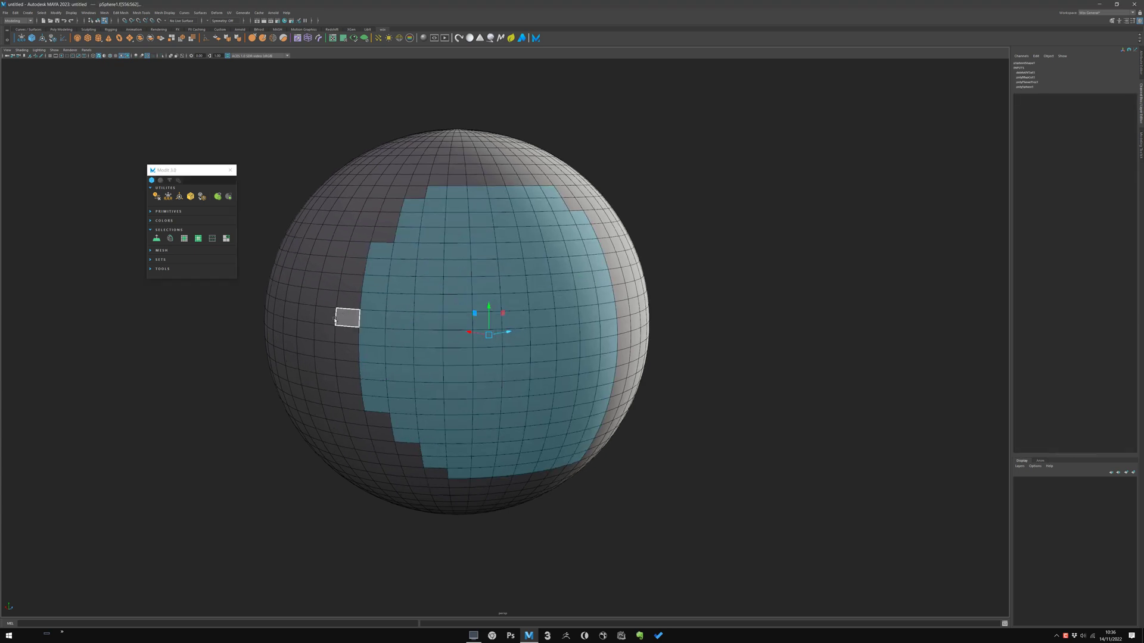
# Step: Undo the enclosed-face selection to return to the selected ring of faces
pyautogui.hotkey('ctrl', 'z')
pyautogui.hotkey('ctrl', 'z')
pyautogui.hotkey('ctrl', 'z')
pyautogui.hotkey('ctrl', 'z')
pyautogui.hotkey('ctrl', 'z')
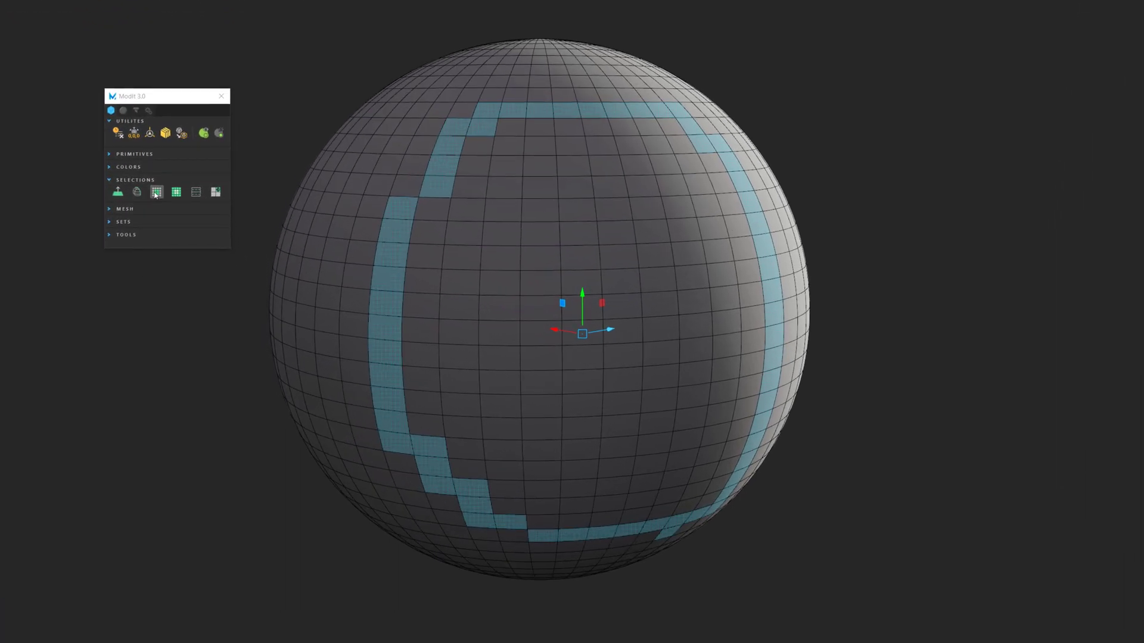
# Step: Fill the closed face ring on the sphere with all enclosed faces by picking a face inside it
pyautogui.click(157, 193)
pyautogui.click(176, 192)
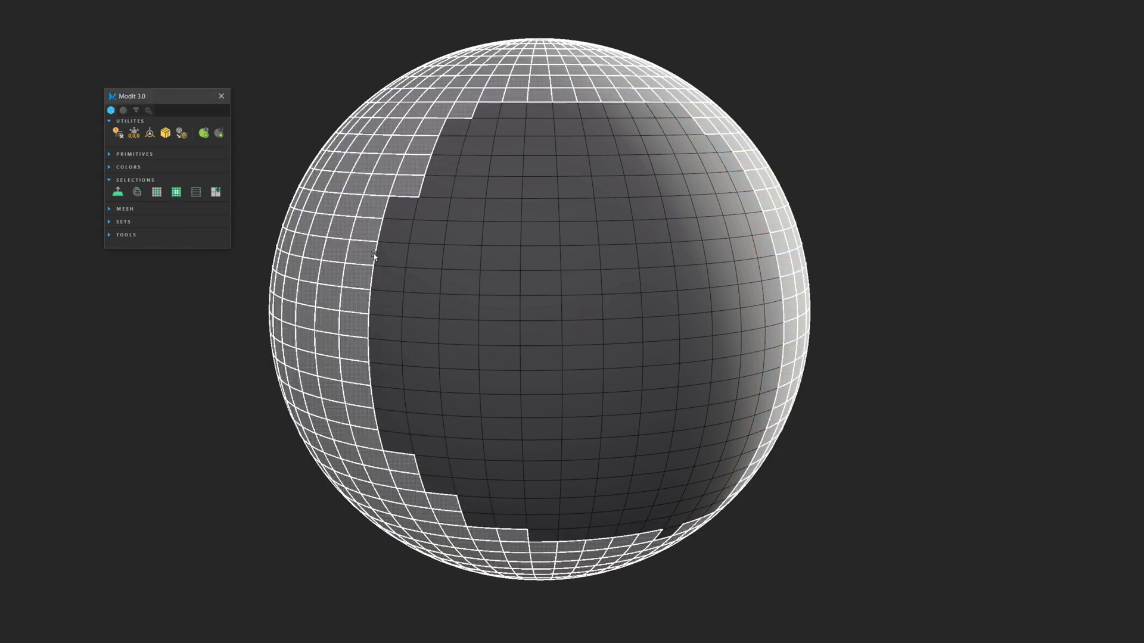
pyautogui.click(473, 219)
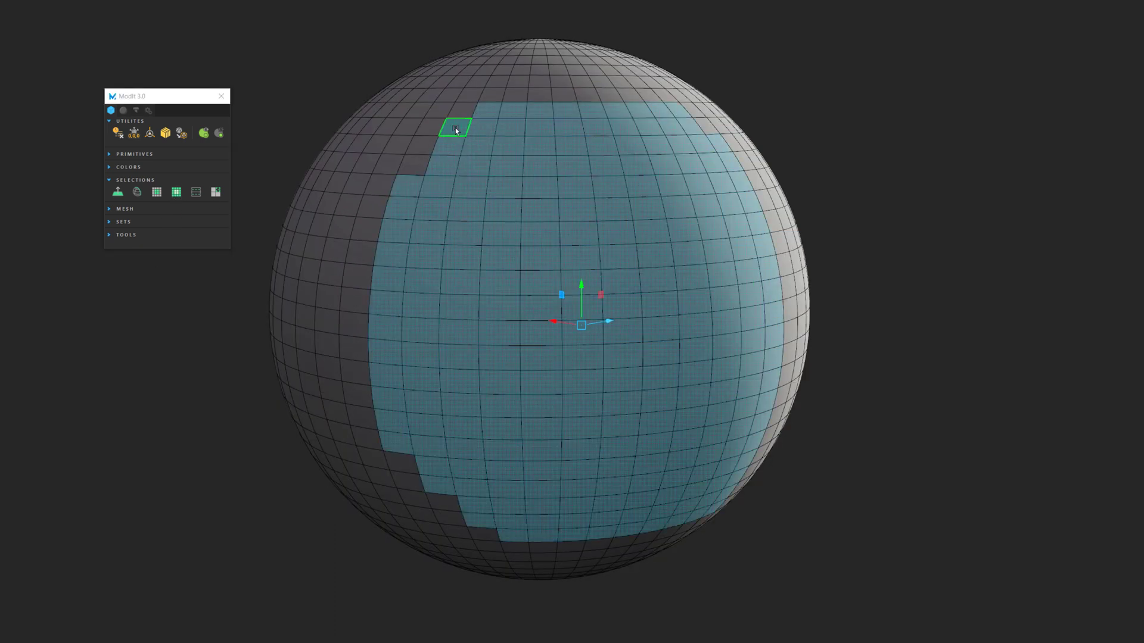
# Step: Clear the sphere's face and object selection and switch it to edge component mode
pyautogui.keyDown('alt'); pyautogui.moveTo(722, 178); pyautogui.dragTo(605, 230); pyautogui.keyUp('alt')
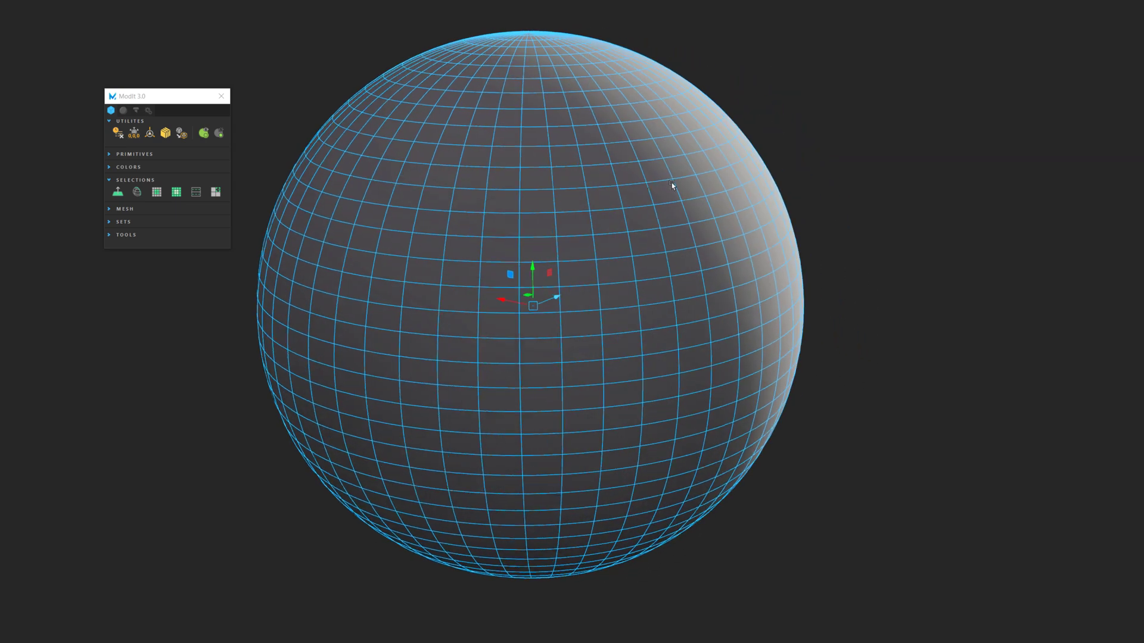
pyautogui.keyDown('alt'); pyautogui.moveTo(635, 297); pyautogui.dragTo(554, 273, button='right'); pyautogui.keyUp('alt')
pyautogui.keyDown('alt'); pyautogui.moveTo(554, 273); pyautogui.dragTo(581, 268, button='middle'); pyautogui.keyUp('alt')
pyautogui.keyDown('alt'); pyautogui.moveTo(582, 268); pyautogui.dragTo(501, 194); pyautogui.keyUp('alt')
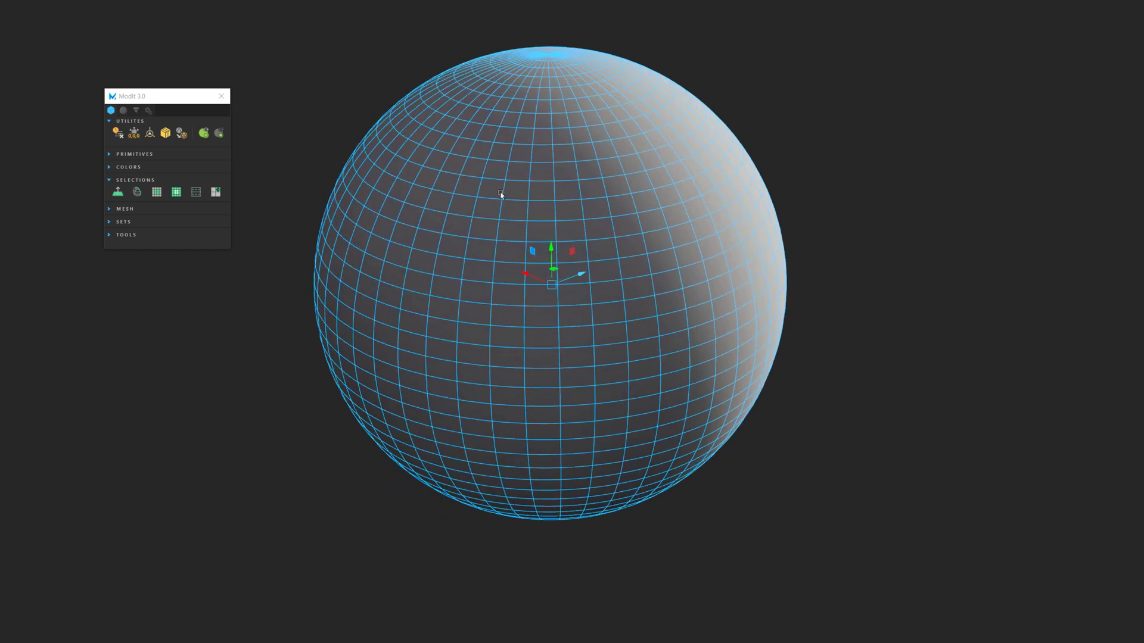
pyautogui.keyDown('alt'); pyautogui.moveTo(513, 324); pyautogui.dragTo(507, 418); pyautogui.keyUp('alt')
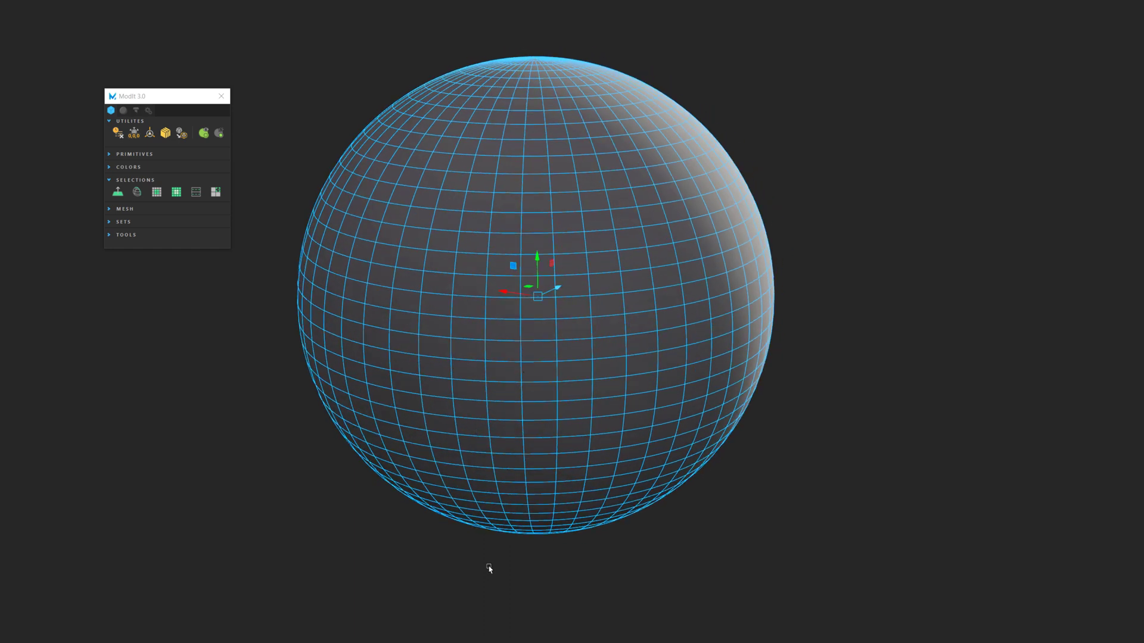
pyautogui.click(226, 404)
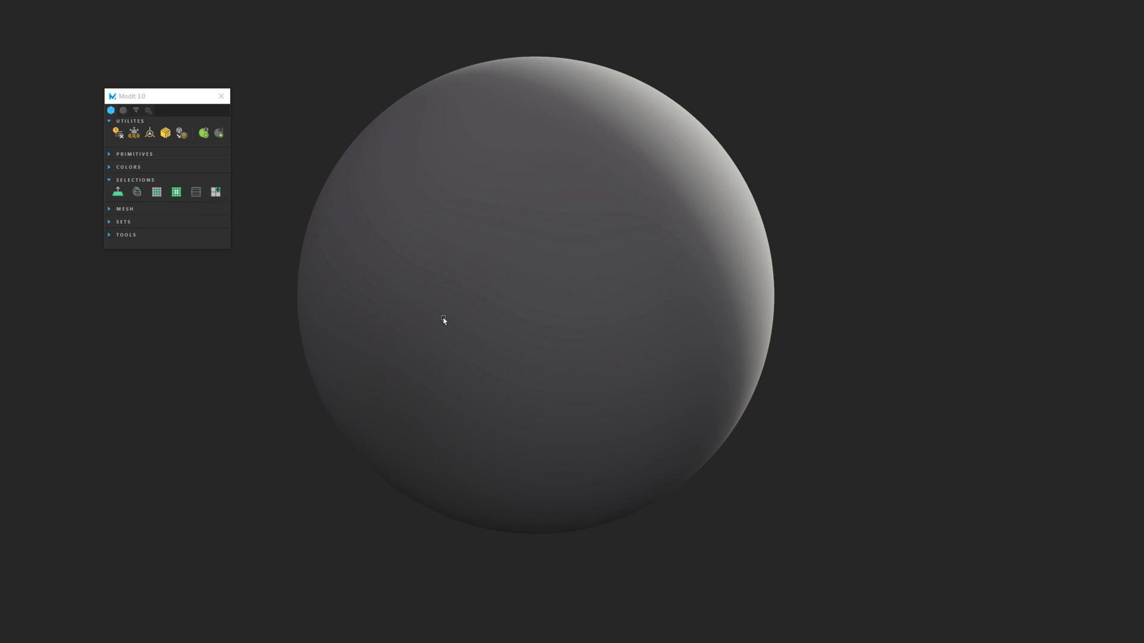
pyautogui.moveTo(480, 306); pyautogui.dragTo(488, 198, button='right')
pyautogui.keyDown('alt'); pyautogui.moveTo(336, 354); pyautogui.dragTo(320, 356); pyautogui.keyUp('alt')
pyautogui.scroll(2, 288, 377)
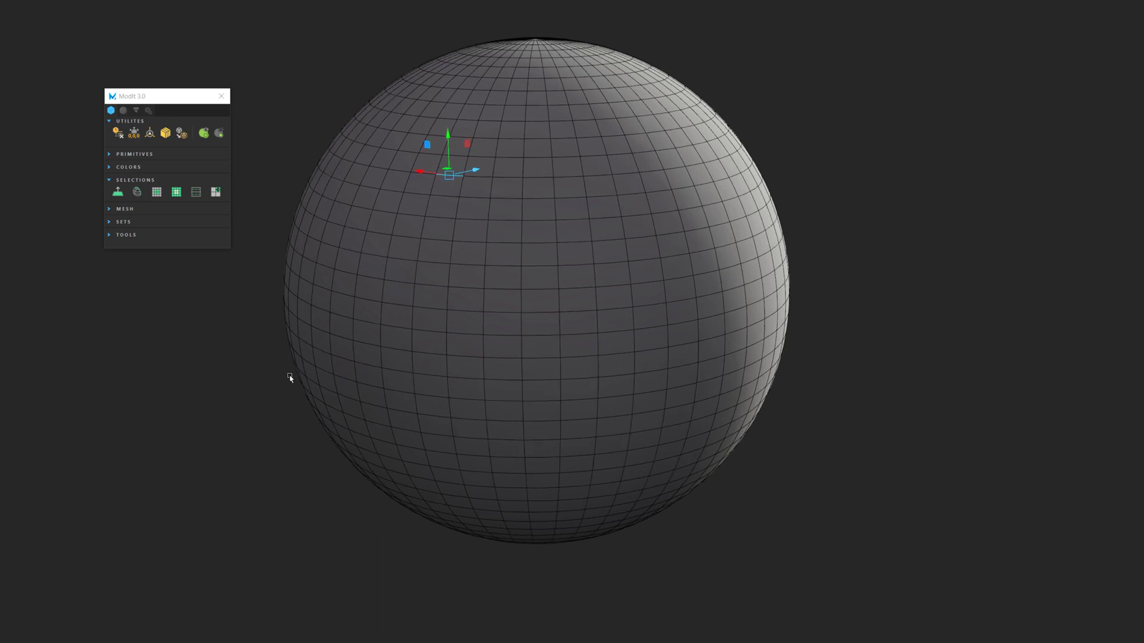
# Step: Select a horizontal edge on the sphere's upper half and extend it with Loop: Select 1 Edge each 3 Edges
pyautogui.keyDown('alt'); pyautogui.moveTo(195, 264); pyautogui.dragTo(266, 273, button='middle'); pyautogui.keyUp('alt')
pyautogui.click(196, 195)
pyautogui.keyDown('alt'); pyautogui.moveTo(556, 197); pyautogui.dragTo(606, 248); pyautogui.keyUp('alt')
pyautogui.click(567, 228)
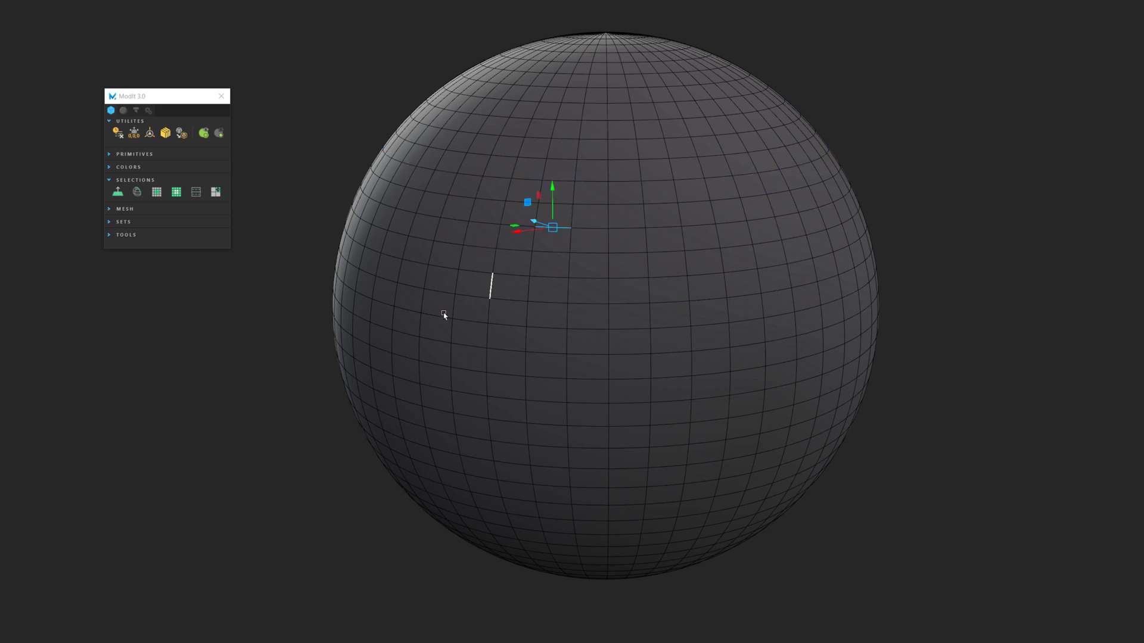
pyautogui.rightClick(196, 199)
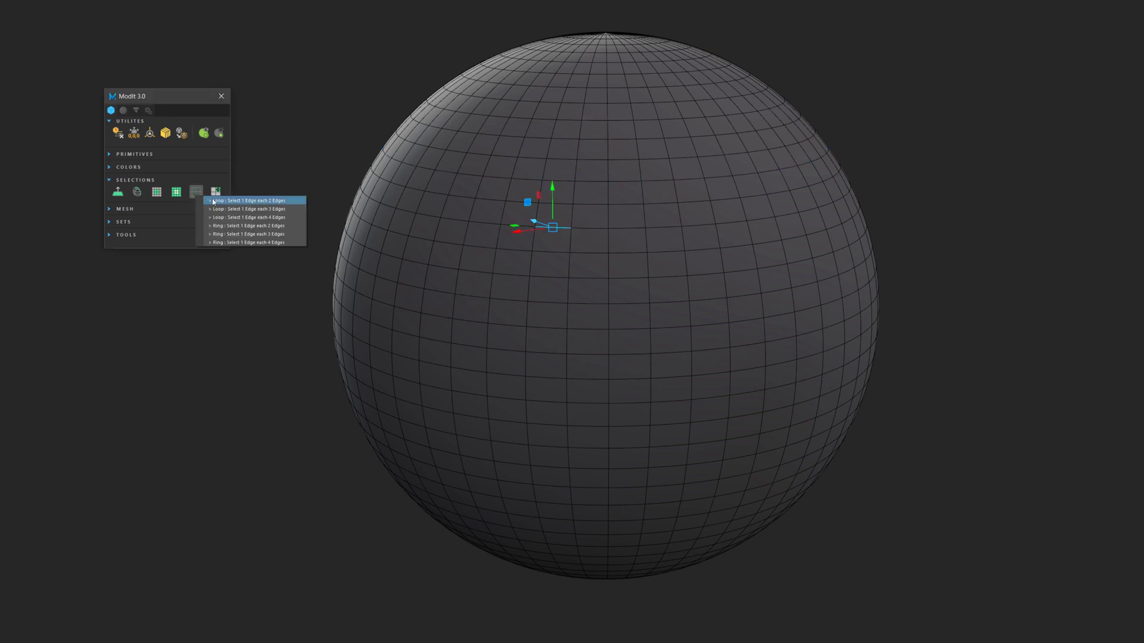
pyautogui.click(249, 211)
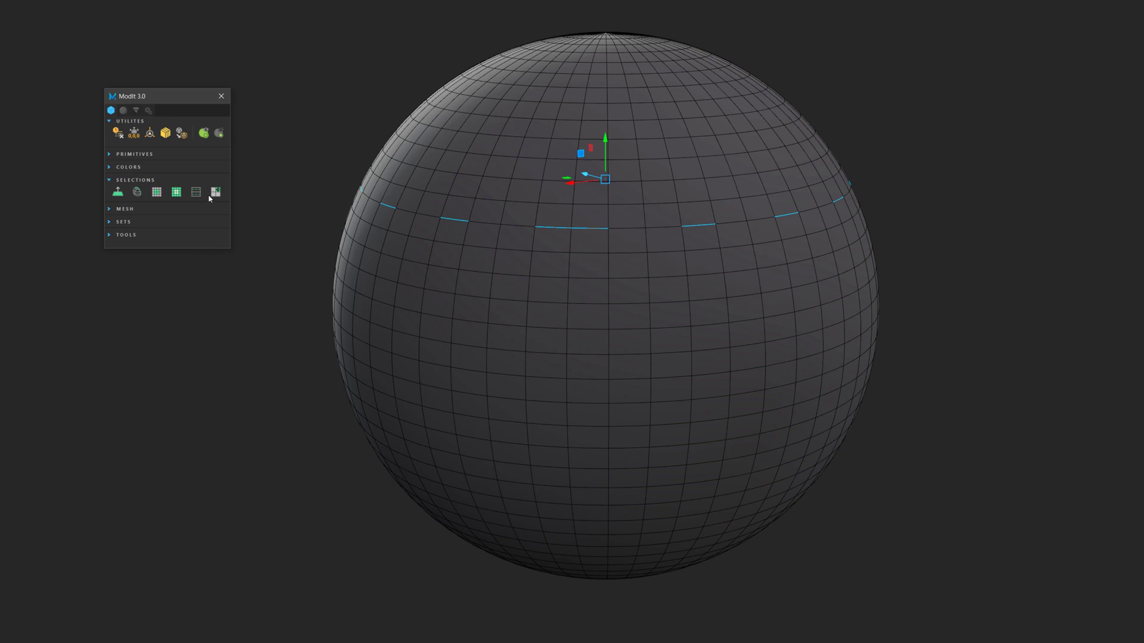
# Step: Pick a horizontal edge on the same row and apply Loop: Select 1 Edge each 2 Edges
pyautogui.rightClick(196, 198)
pyautogui.click(250, 198)
pyautogui.click(512, 225)
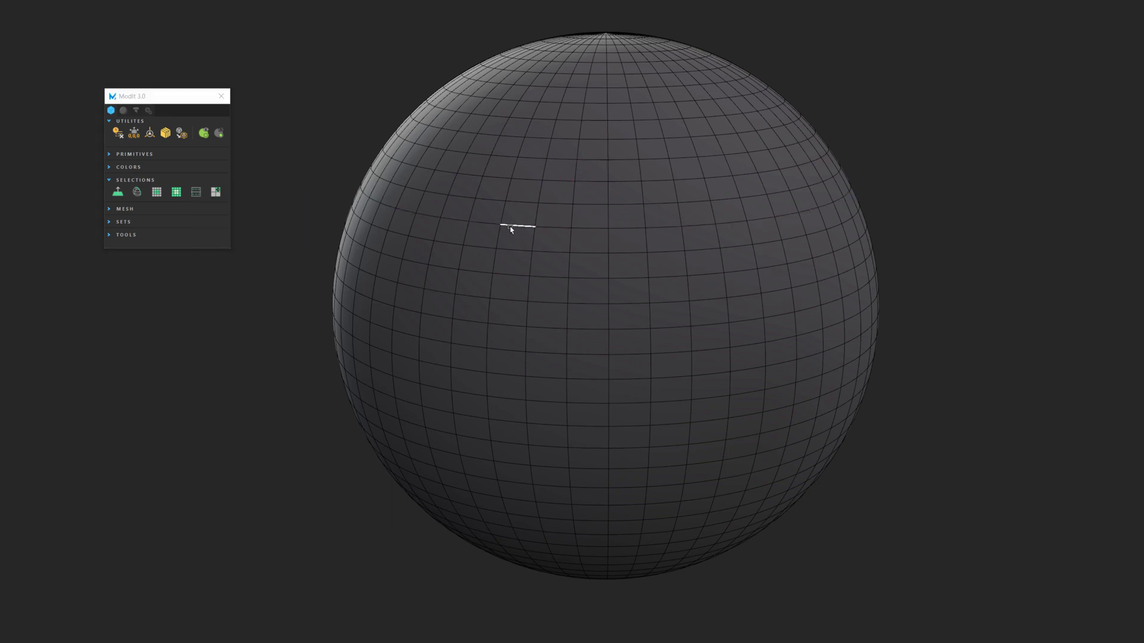
pyautogui.click(196, 192)
# Step: Extend the selected loop edges across the whole sphere with Ring: Select 1 Edge each 2 Edges
pyautogui.rightClick(196, 191)
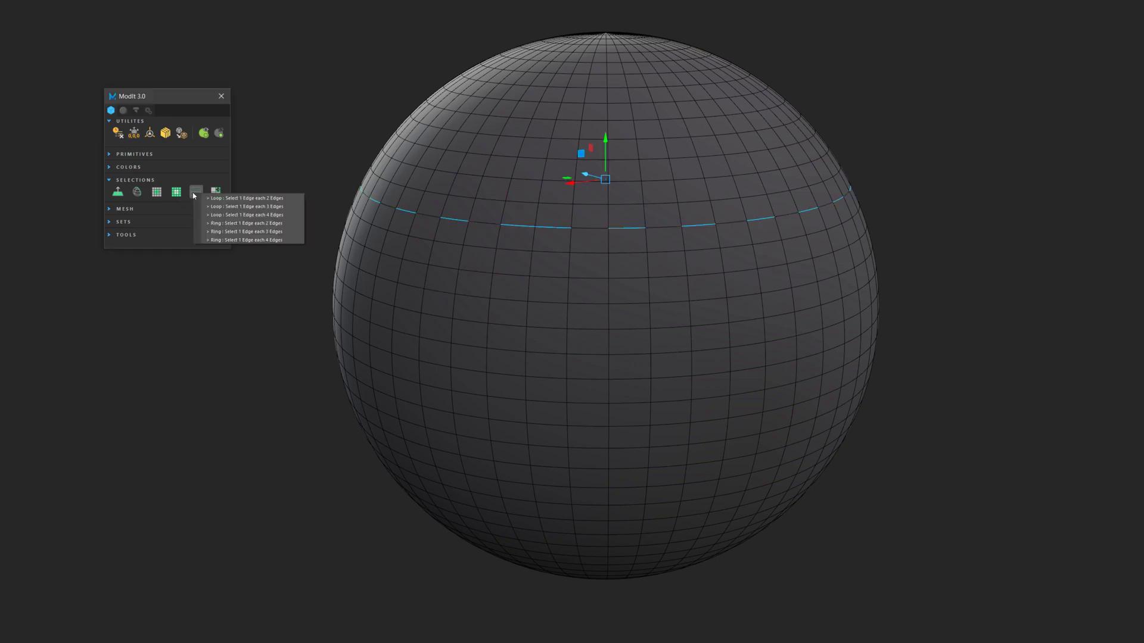
pyautogui.click(213, 215)
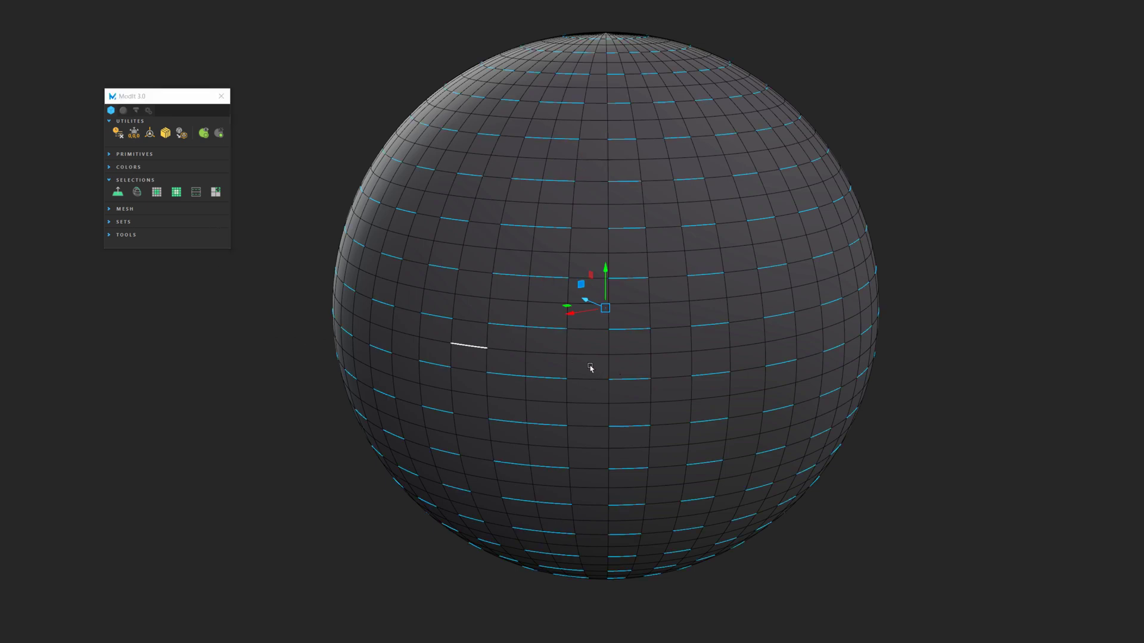
pyautogui.moveTo(589, 370)
pyautogui.keyDown('alt'); pyautogui.mouseDown()
pyautogui.moveTo(526, 348)
pyautogui.moveTo(570, 370)
pyautogui.mouseUp(); pyautogui.keyUp('alt')
# Step: Clear the edge selection, pick the sphere, and select its n-gon face with the ModIt face-type selection tool
pyautogui.click(263, 154)
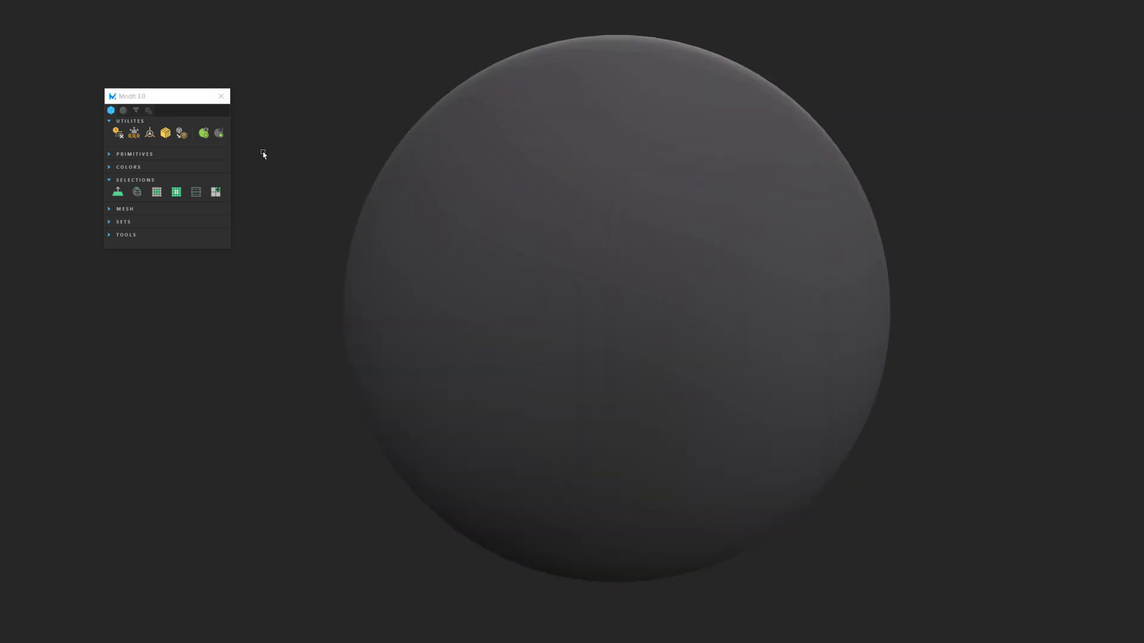
pyautogui.click(429, 246)
pyautogui.rightClick(215, 191)
pyautogui.click(237, 200)
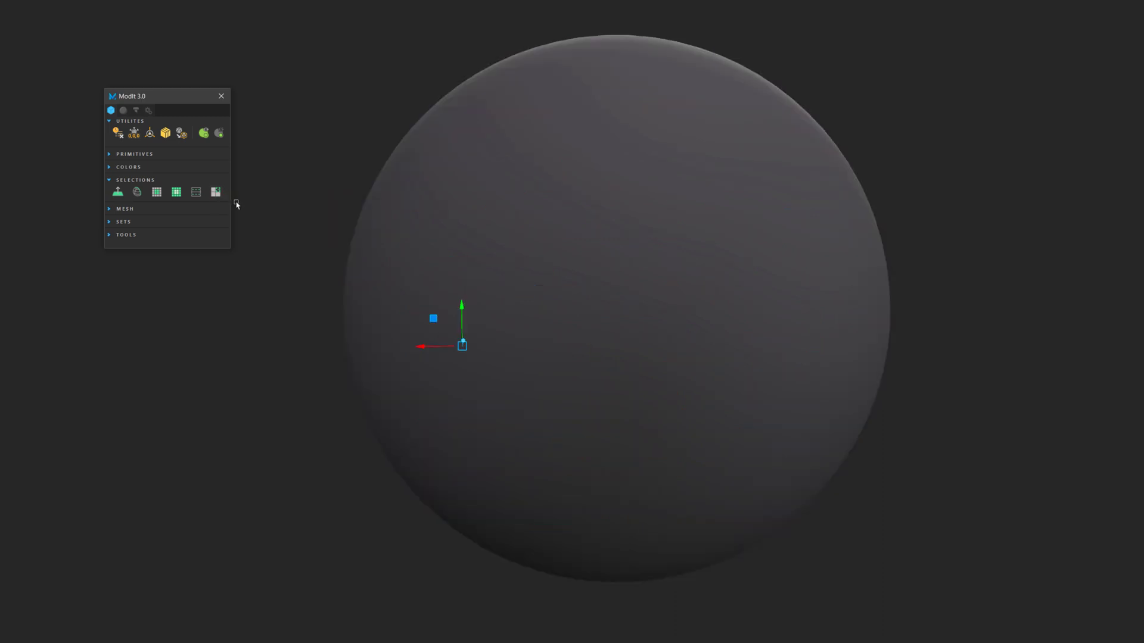
pyautogui.keyDown('alt'); pyautogui.moveTo(325, 225); pyautogui.dragTo(448, 212); pyautogui.keyUp('alt')
pyautogui.click(103, 1)
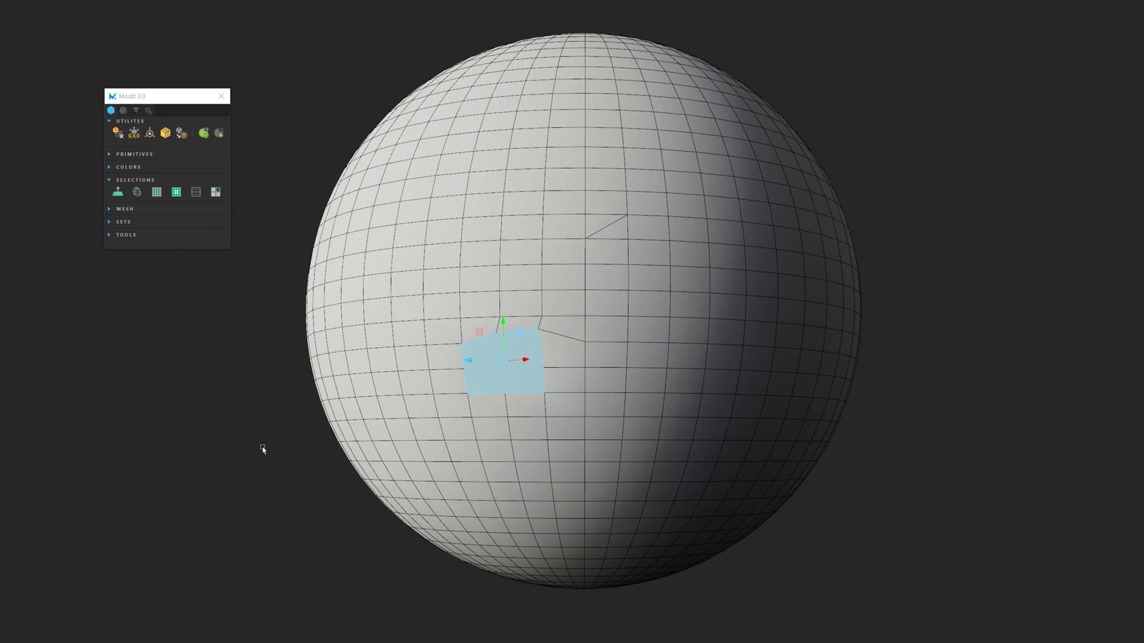
# Step: Select all triangular faces on the sphere, including those at its poles, with the face-type selection tool
pyautogui.click(221, 191)
pyautogui.click(235, 214)
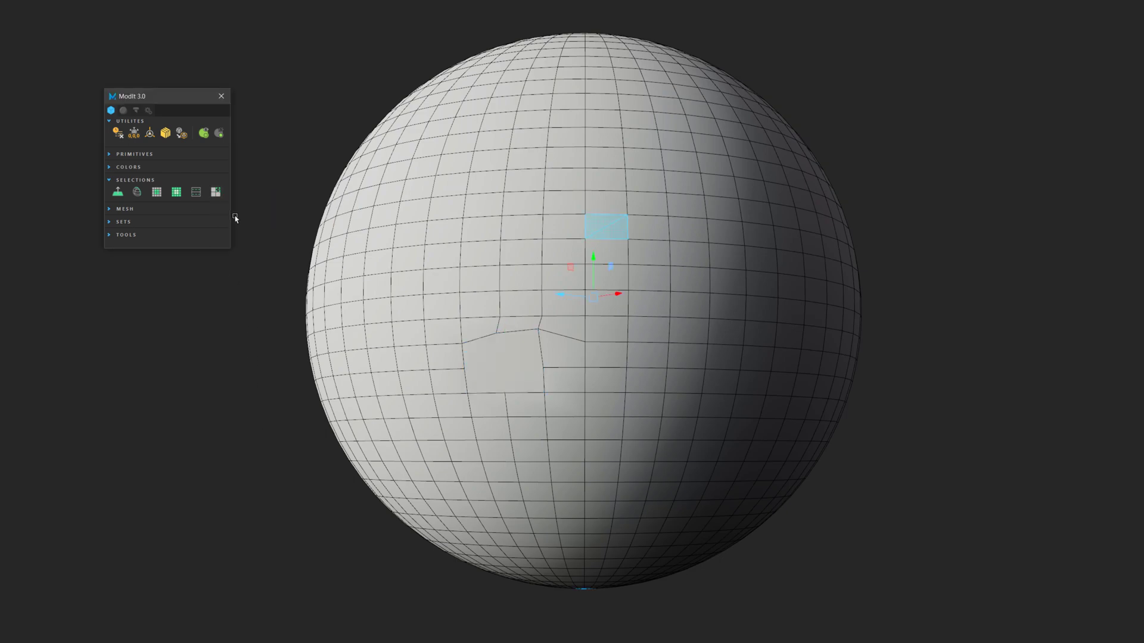
pyautogui.keyDown('alt'); pyautogui.moveTo(623, 302); pyautogui.dragTo(551, 309); pyautogui.keyUp('alt')
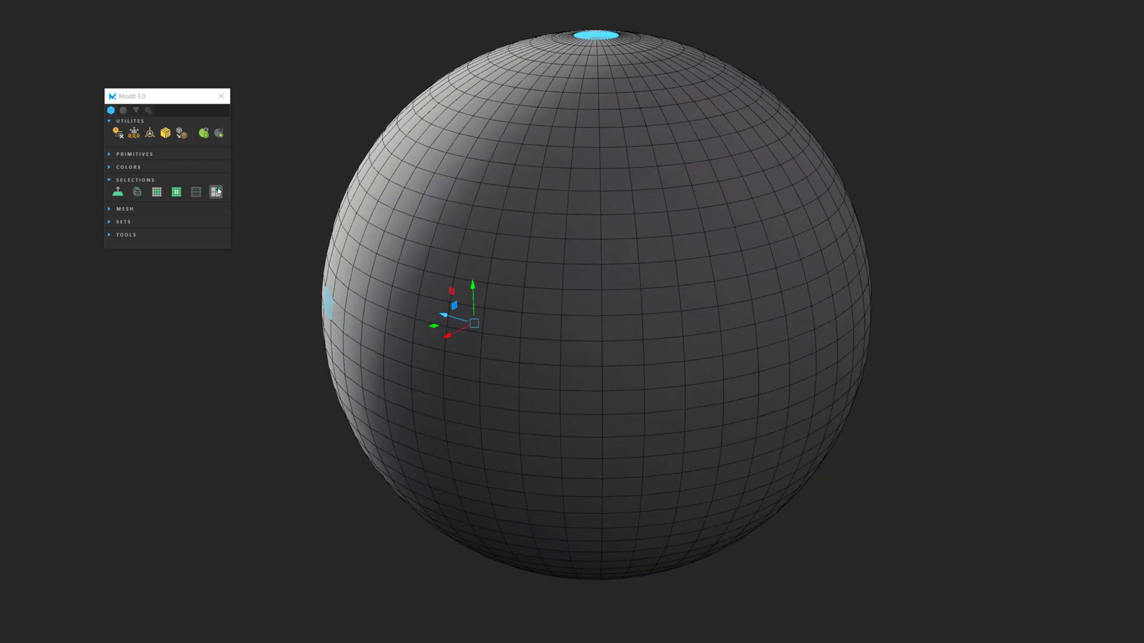